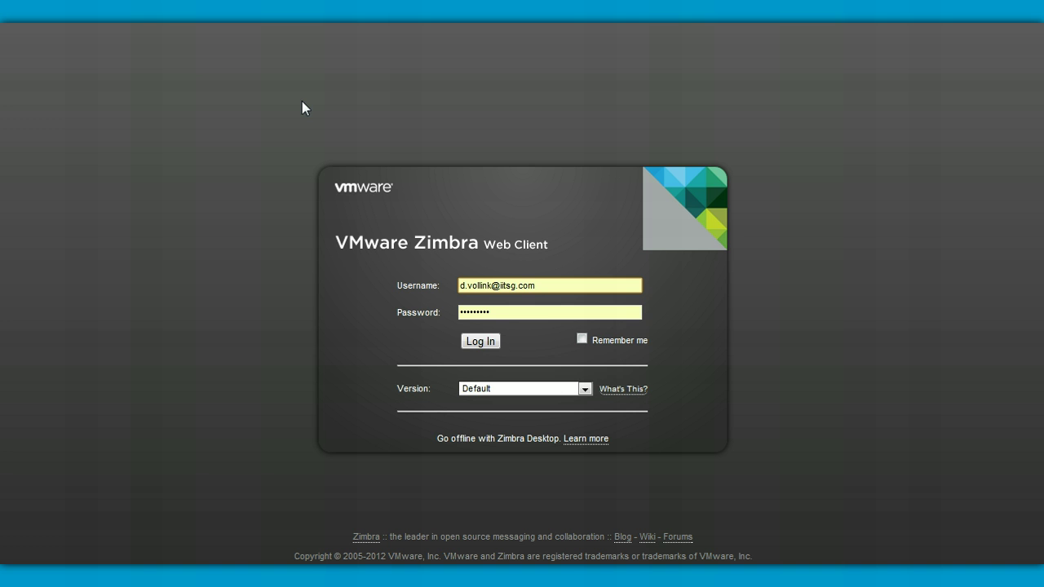
- Log in to the Zimbra web client with the prefilled credentials and go to the mail section
{"action": "left_click", "coordinate": [481, 341]}
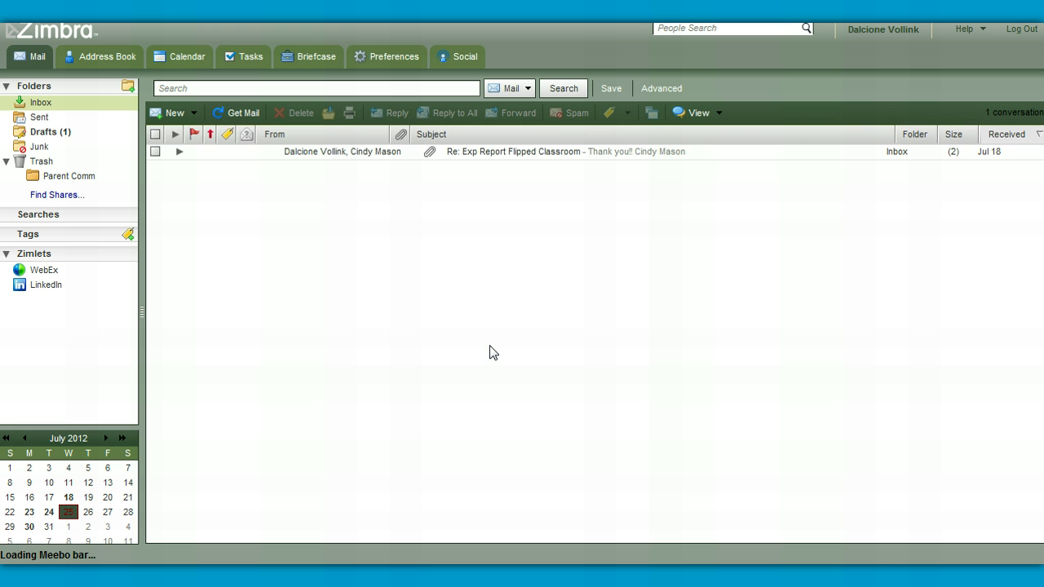
{"action": "left_click", "coordinate": [33, 57]}
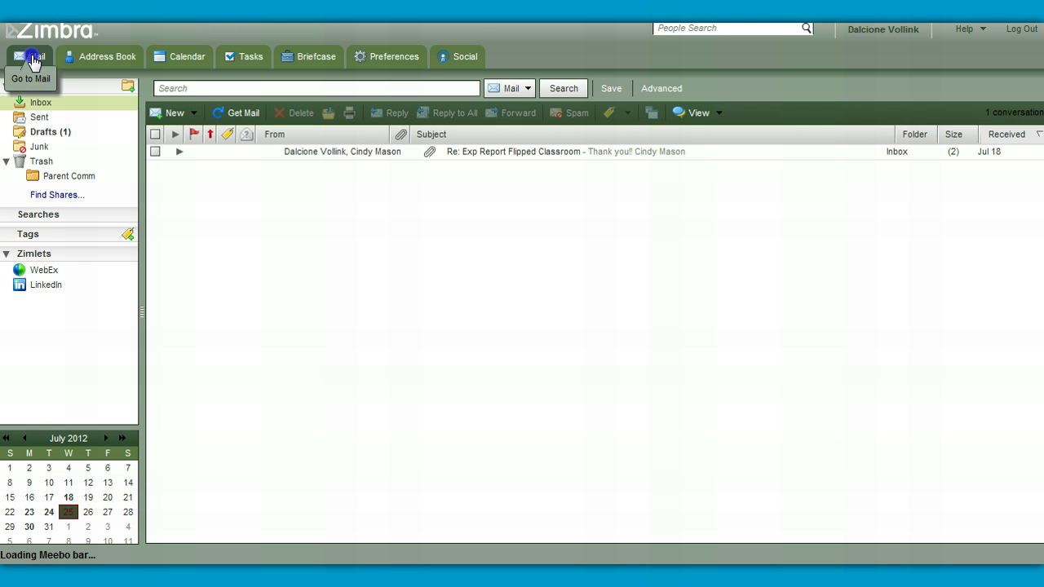
- Look through the Address Book, Calendar, Tasks, Briefcase, Social and Preferences sections, dismissing the Zimbra Social welcome message
{"action": "left_click", "coordinate": [88, 59]}
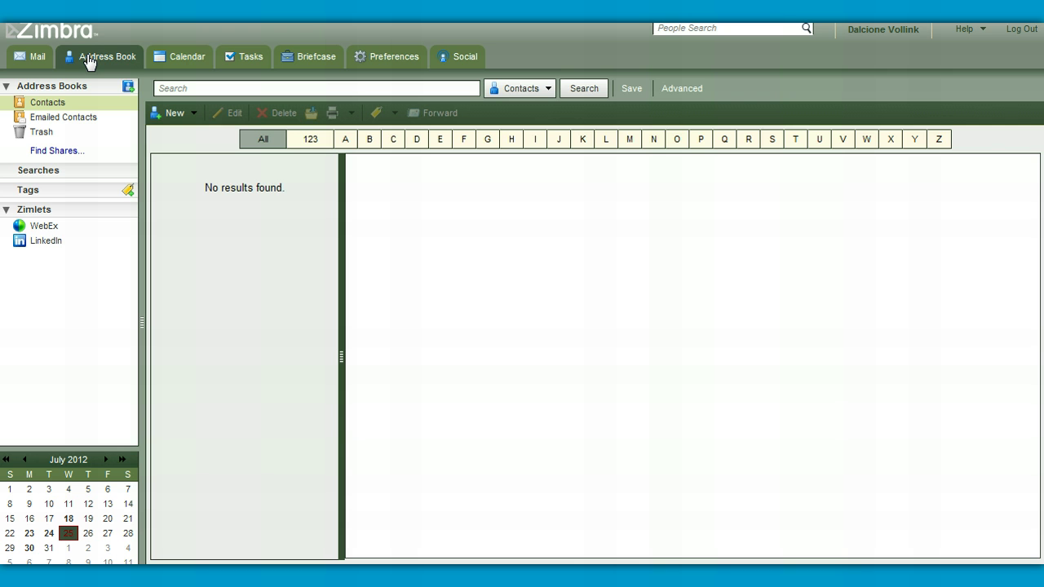
{"action": "left_click", "coordinate": [155, 58]}
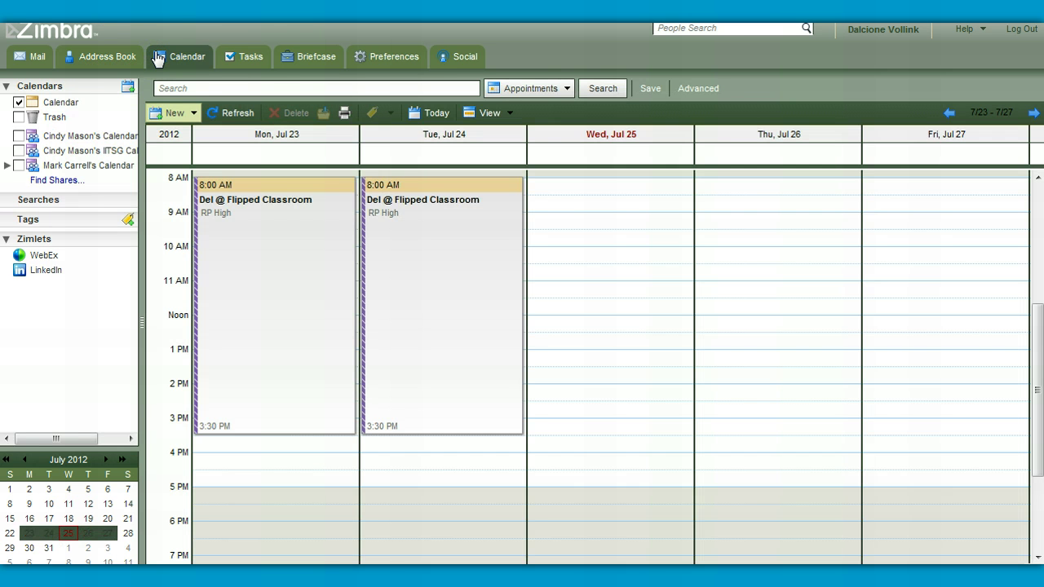
{"action": "left_click", "coordinate": [249, 58]}
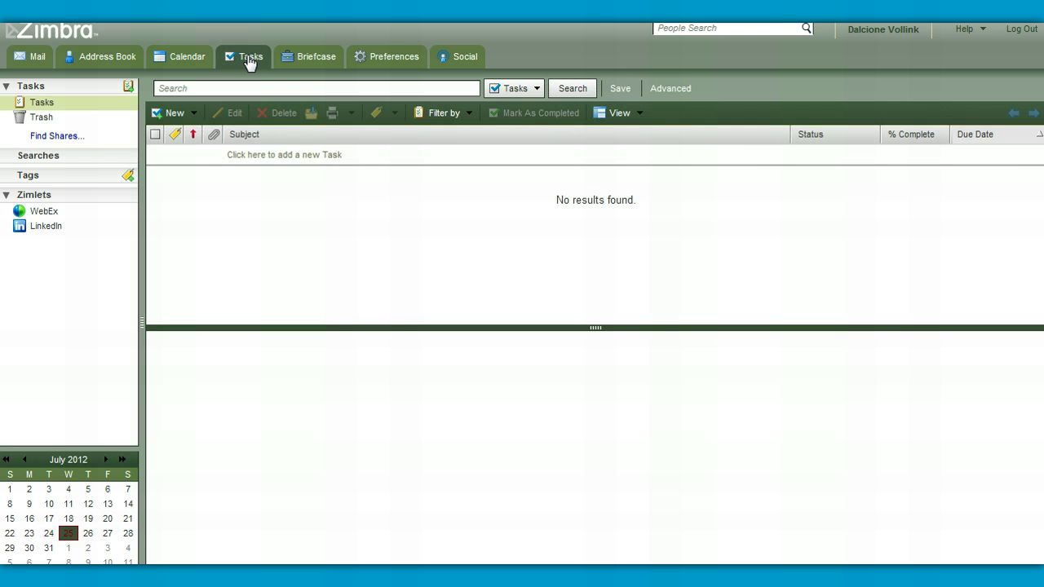
{"action": "left_click", "coordinate": [306, 60]}
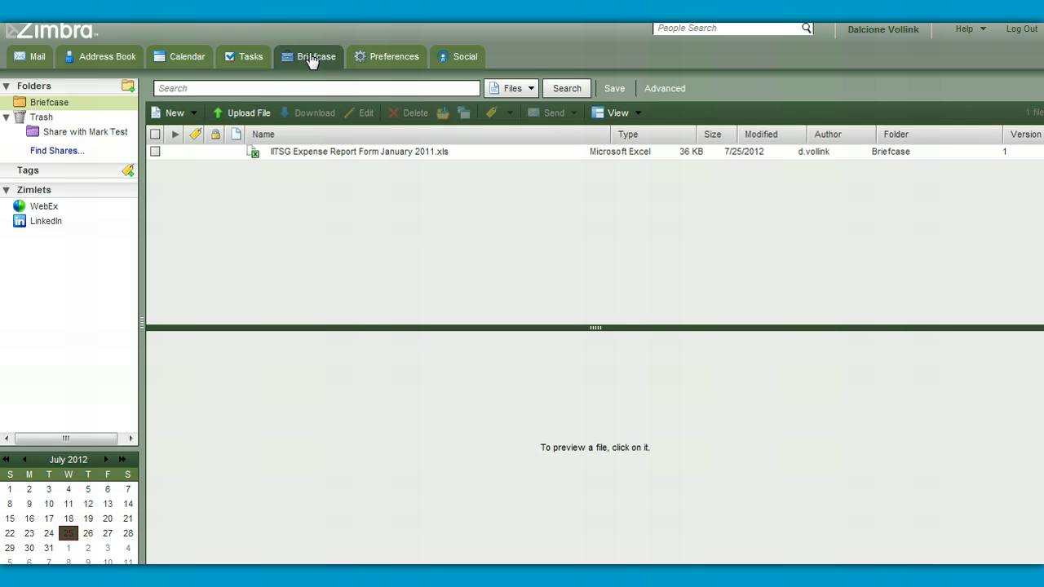
{"action": "left_click", "coordinate": [374, 56]}
{"action": "left_click", "coordinate": [463, 59]}
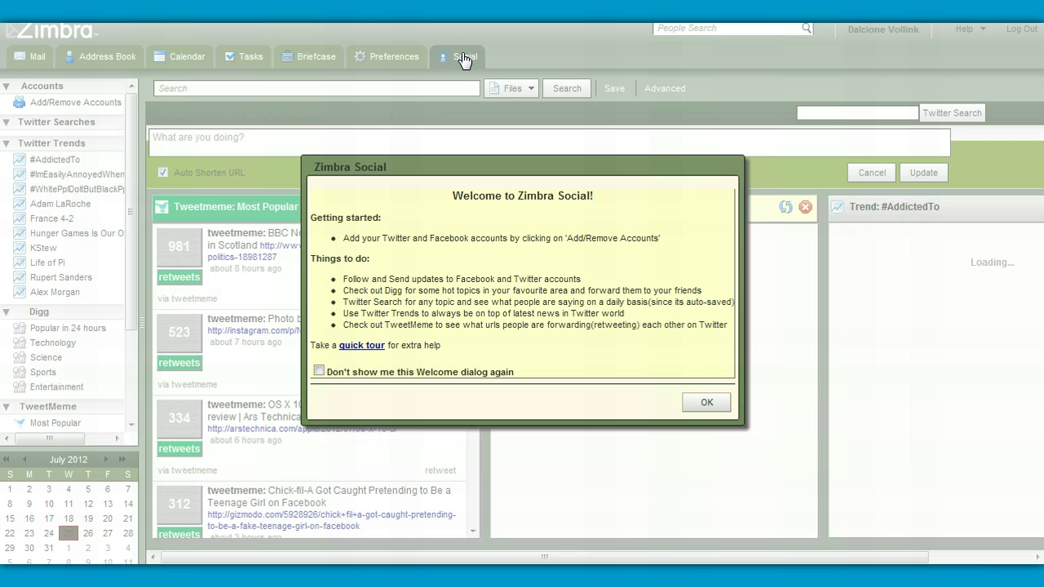
{"action": "left_click", "coordinate": [704, 401]}
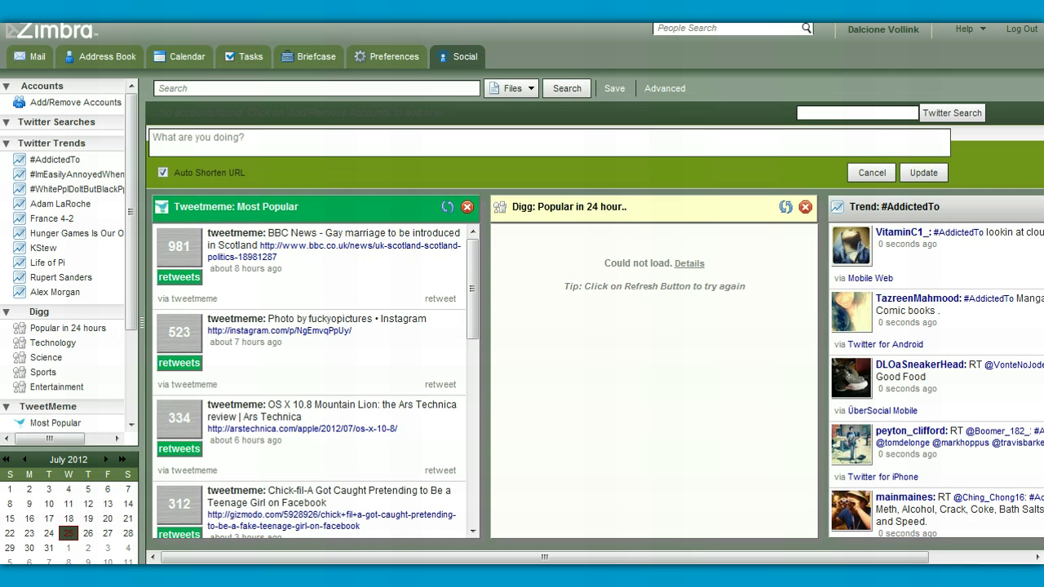
{"action": "left_click", "coordinate": [382, 64]}
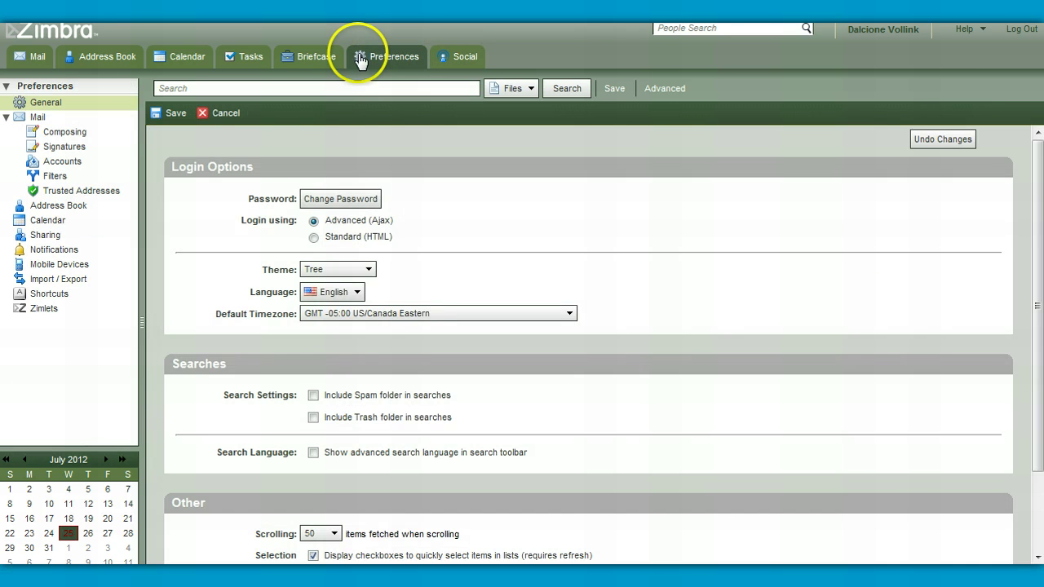
- Go back to the mail section and open the "Re: Exp Report Flipped Classroom" conversation
{"action": "left_click", "coordinate": [39, 55]}
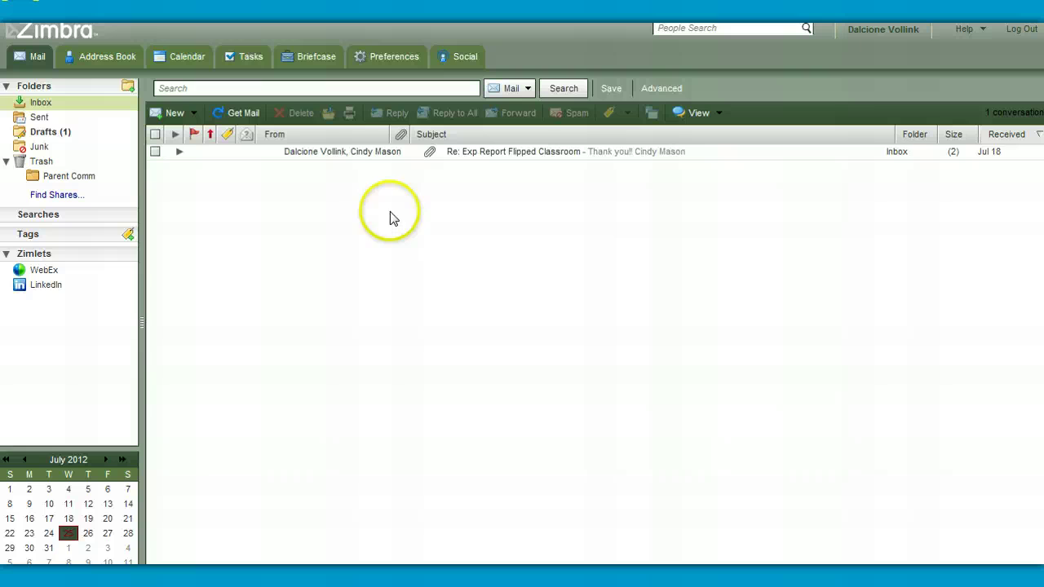
{"action": "left_click", "coordinate": [369, 157]}
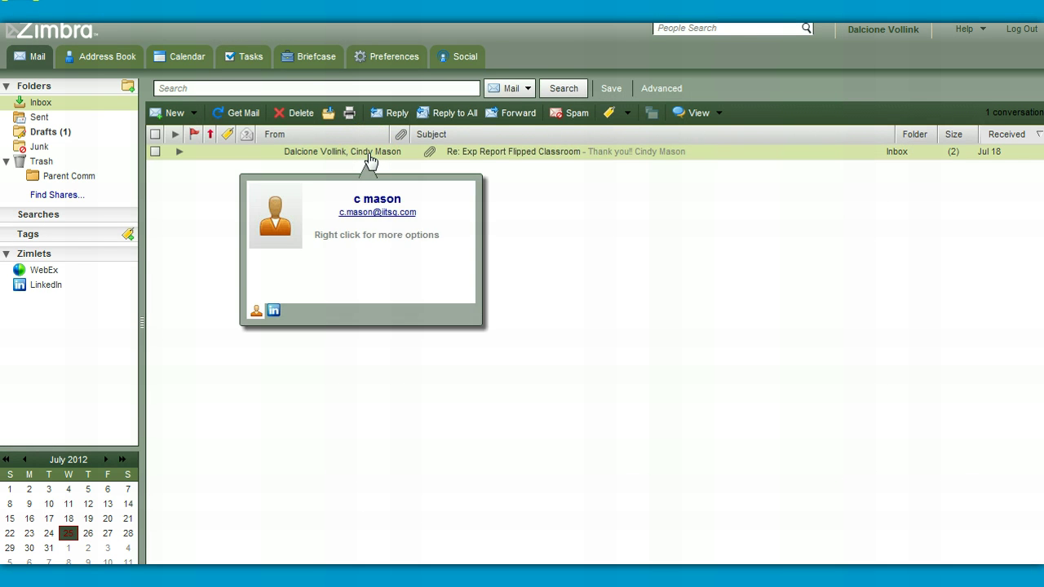
{"action": "double_click", "coordinate": [368, 160]}
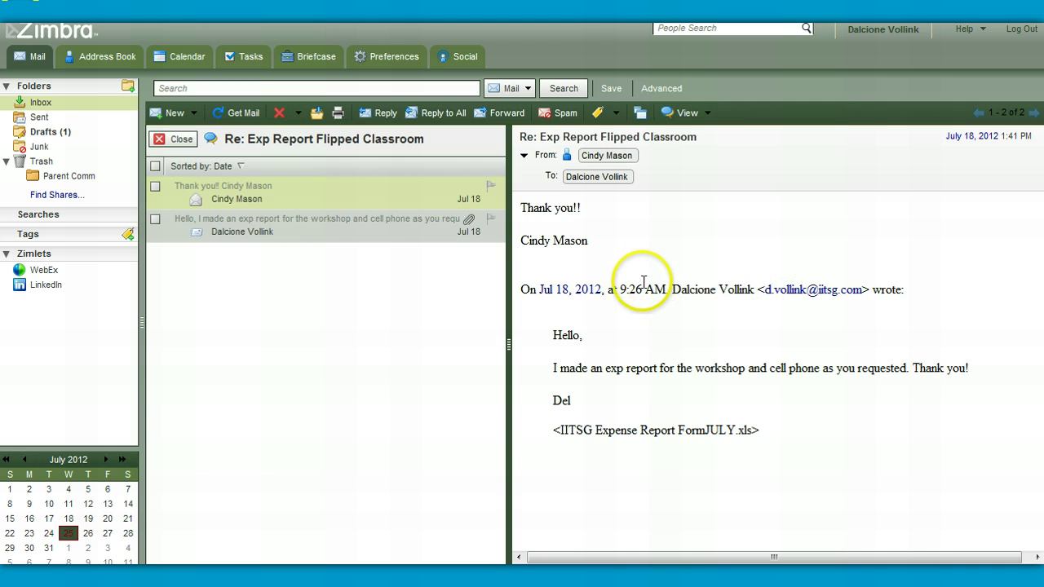
- Try the reading pane at the bottom and switched off, and return it to the right
{"action": "left_click", "coordinate": [697, 123]}
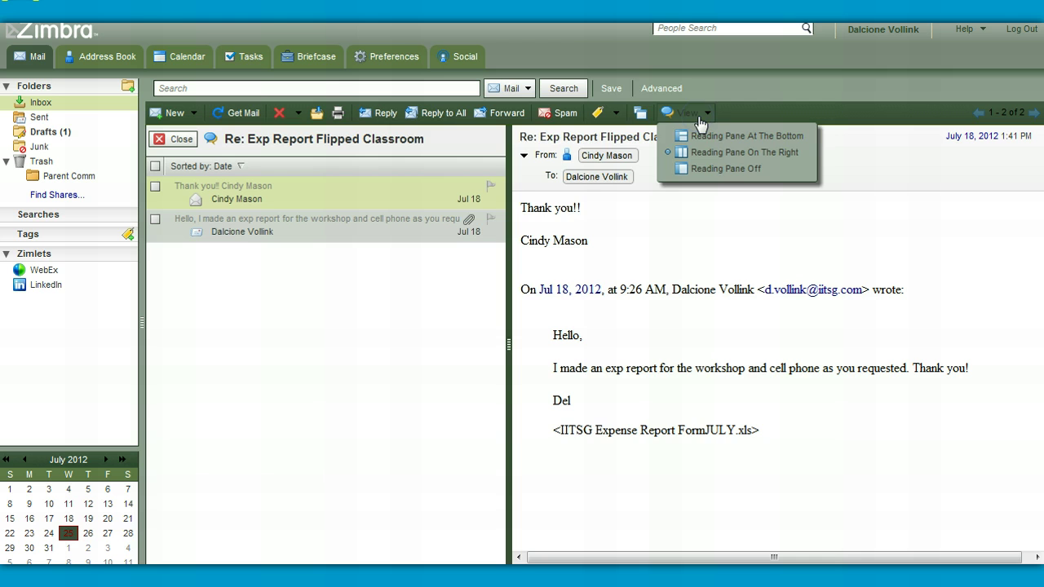
{"action": "left_click", "coordinate": [701, 137]}
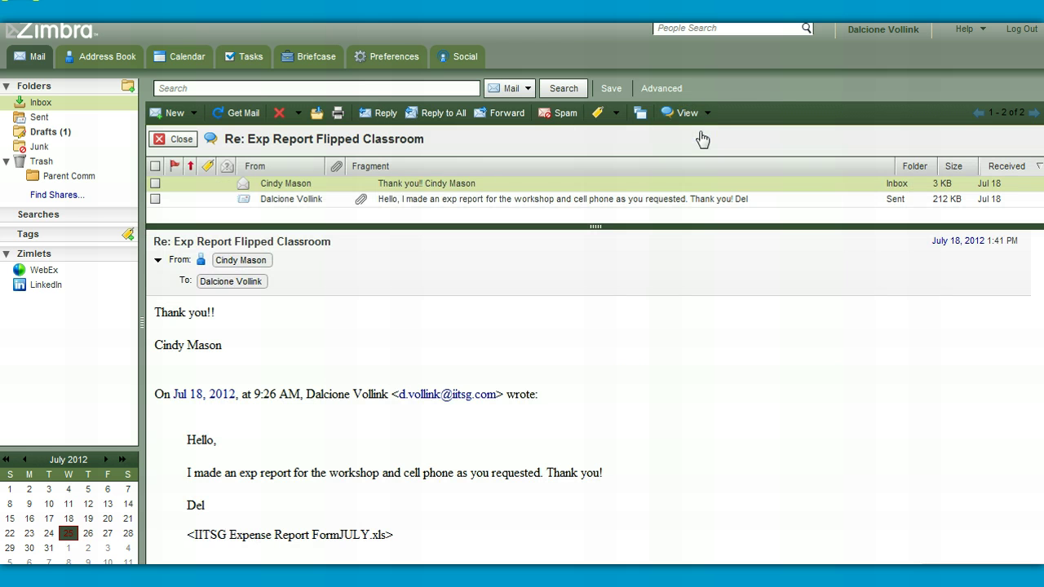
{"action": "left_click", "coordinate": [699, 114]}
{"action": "left_click", "coordinate": [704, 172]}
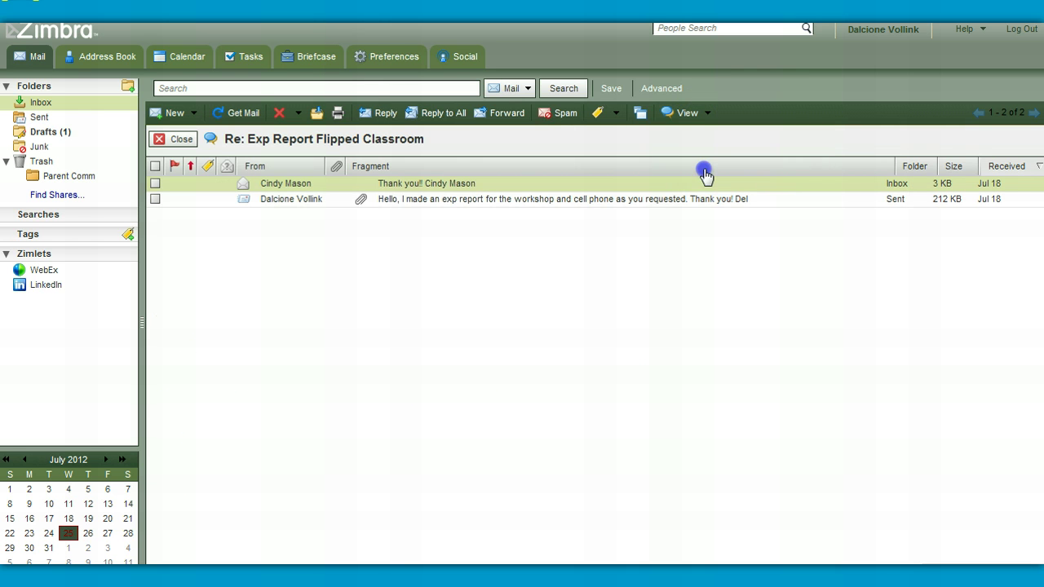
{"action": "left_click", "coordinate": [690, 114]}
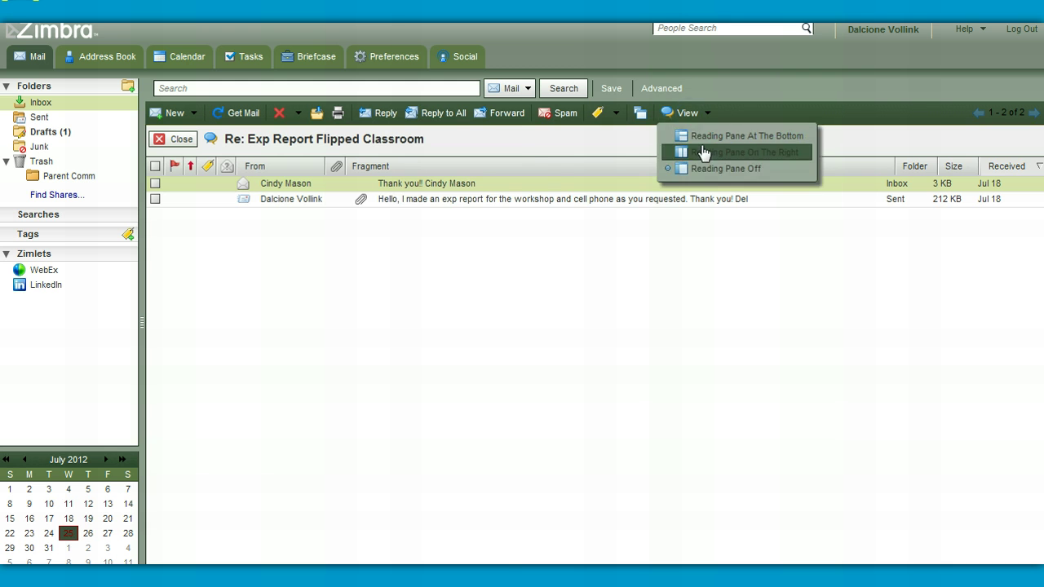
{"action": "left_click", "coordinate": [703, 152]}
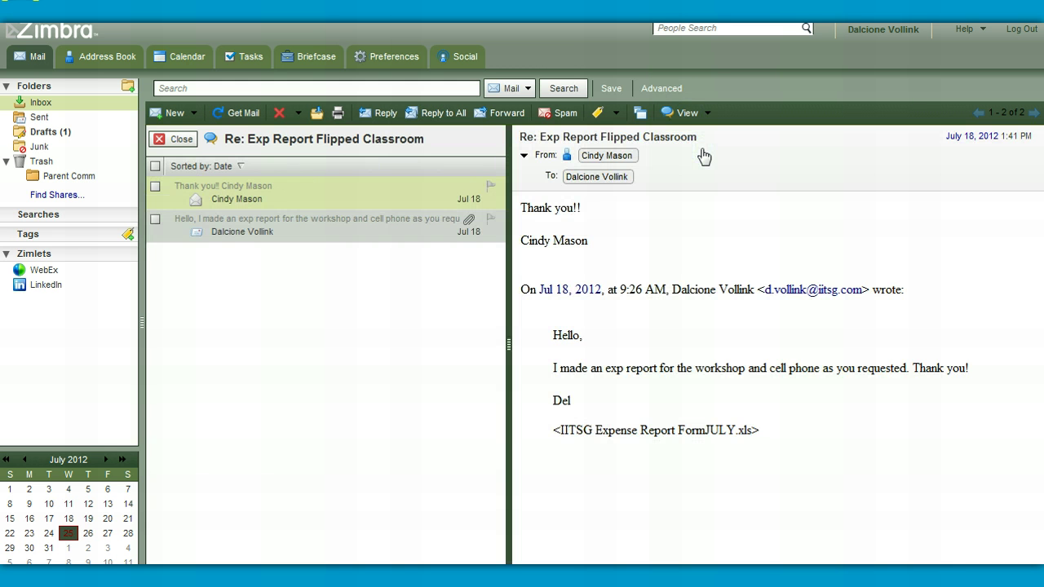
- View the open message in a separate window, close that window and return to the Inbox
{"action": "left_click", "coordinate": [641, 122]}
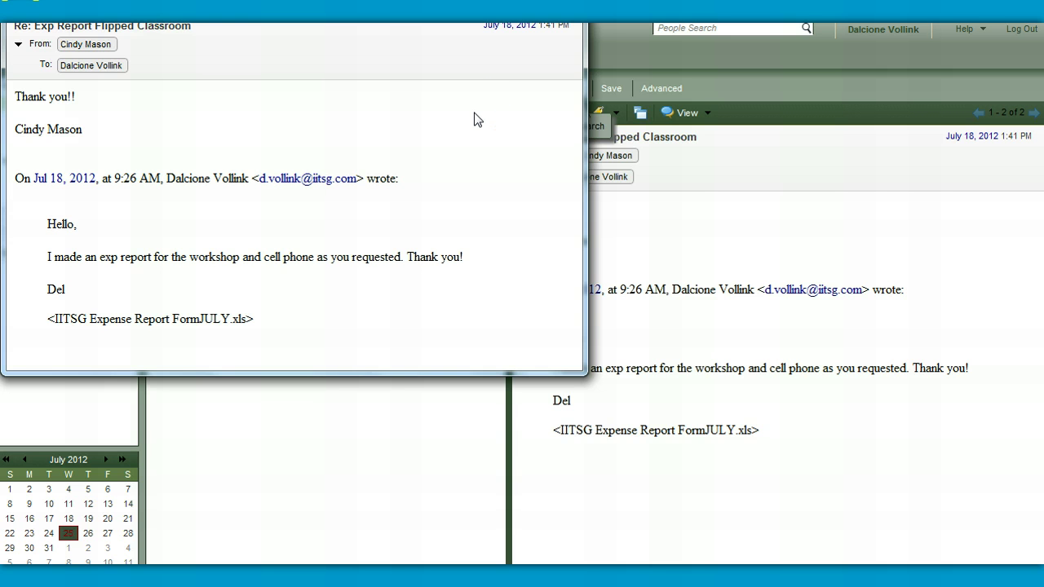
{"action": "left_click_drag", "start_coordinate": [438, 0], "coordinate": [541, 121]}
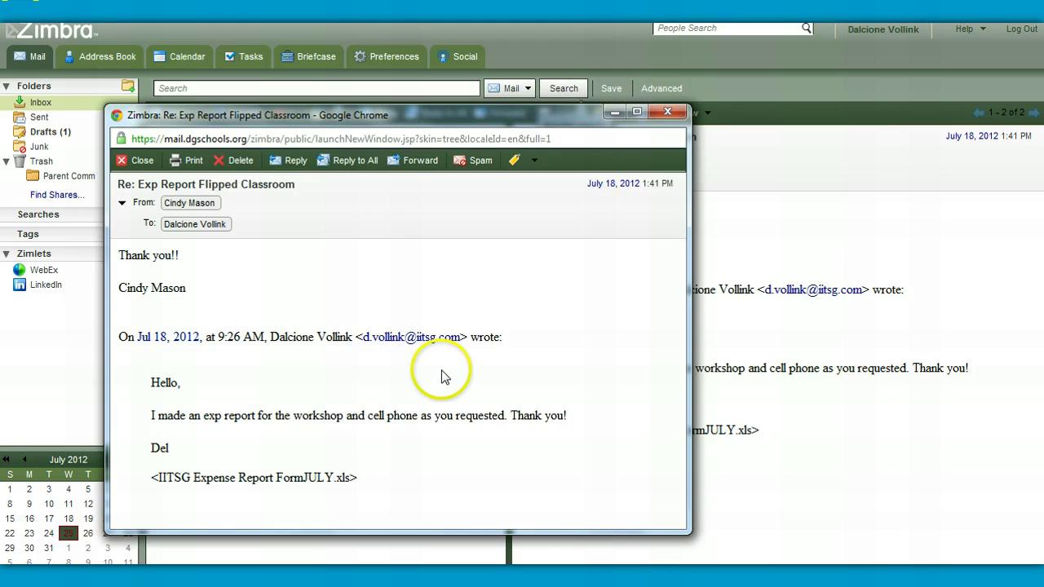
{"action": "left_click", "coordinate": [241, 163]}
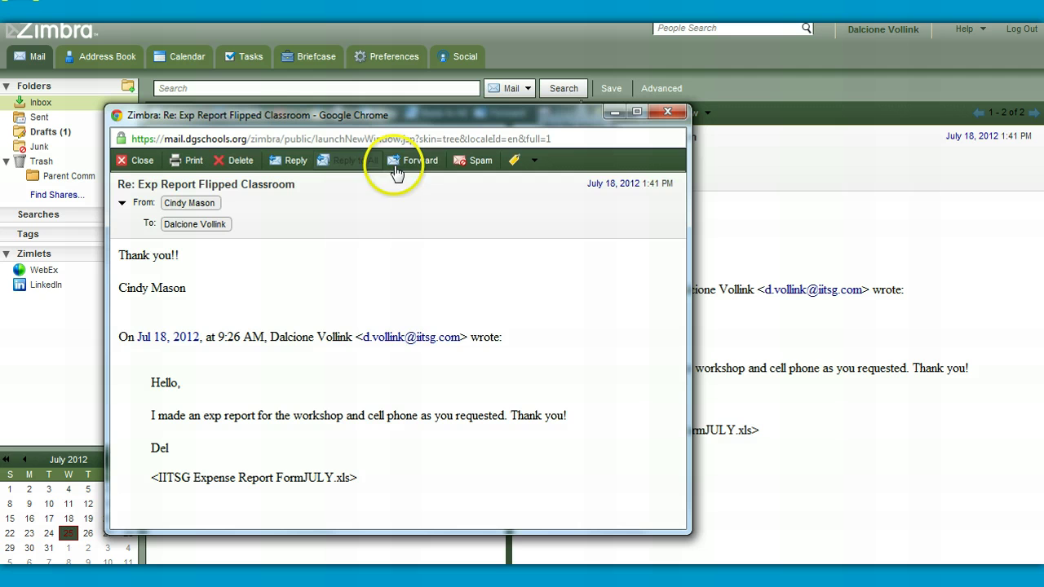
{"action": "left_click", "coordinate": [667, 112]}
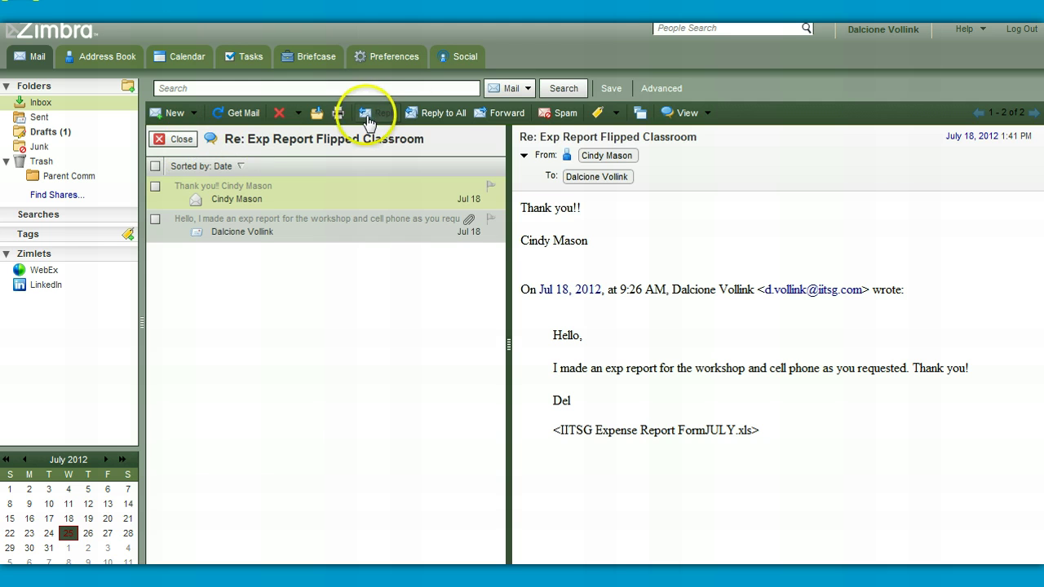
{"action": "left_click", "coordinate": [439, 118]}
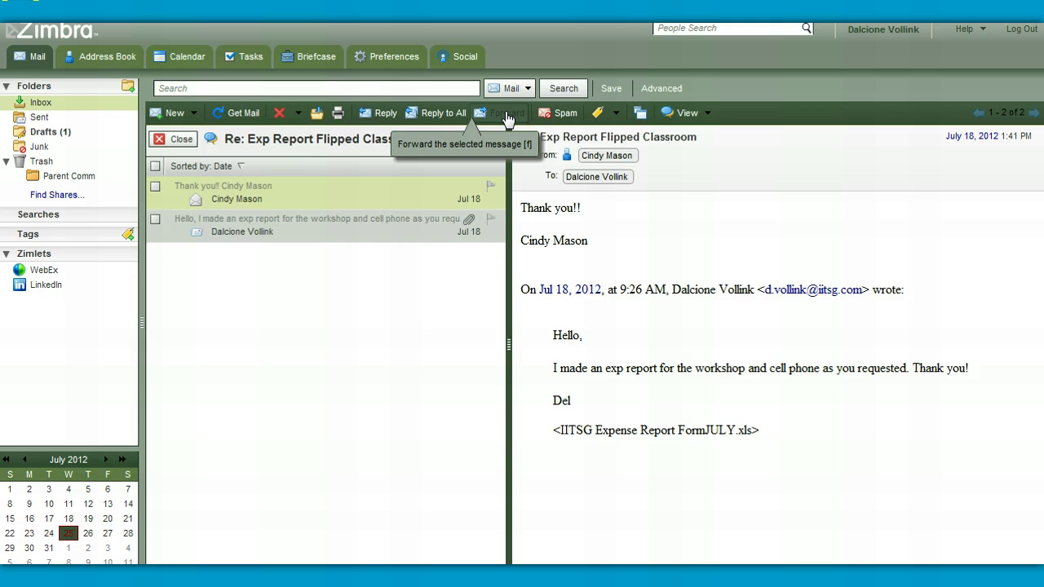
{"action": "left_click", "coordinate": [45, 103]}
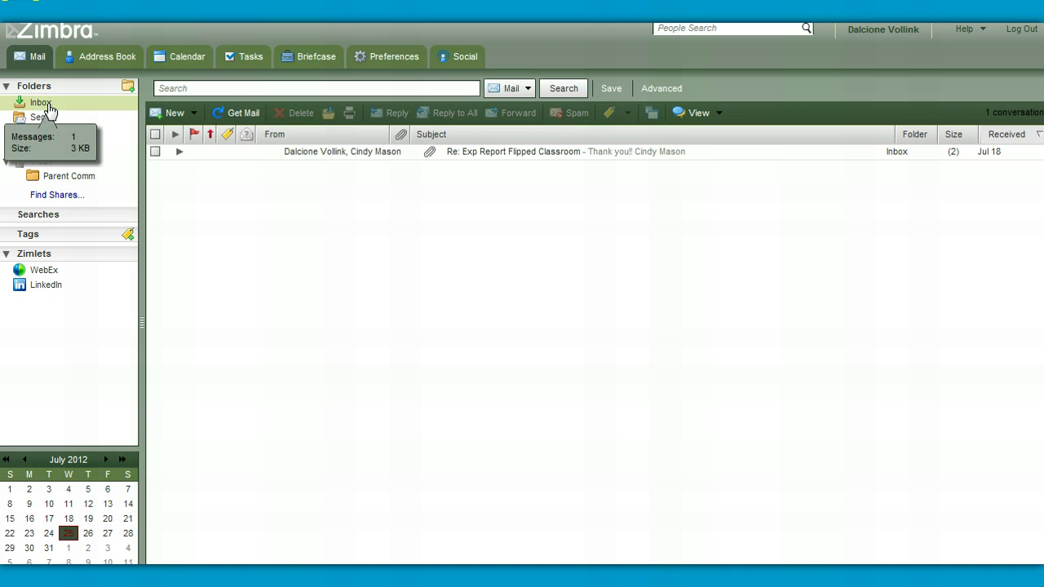
- Start a new email message and view the Global Address List of recipients without adding anyone
{"action": "left_click", "coordinate": [190, 116]}
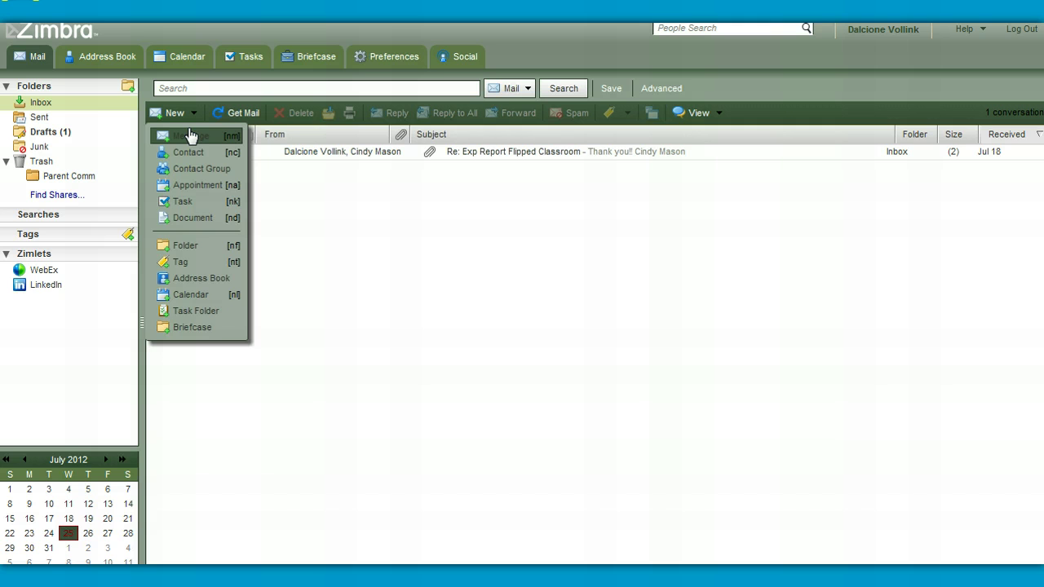
{"action": "left_click", "coordinate": [188, 138]}
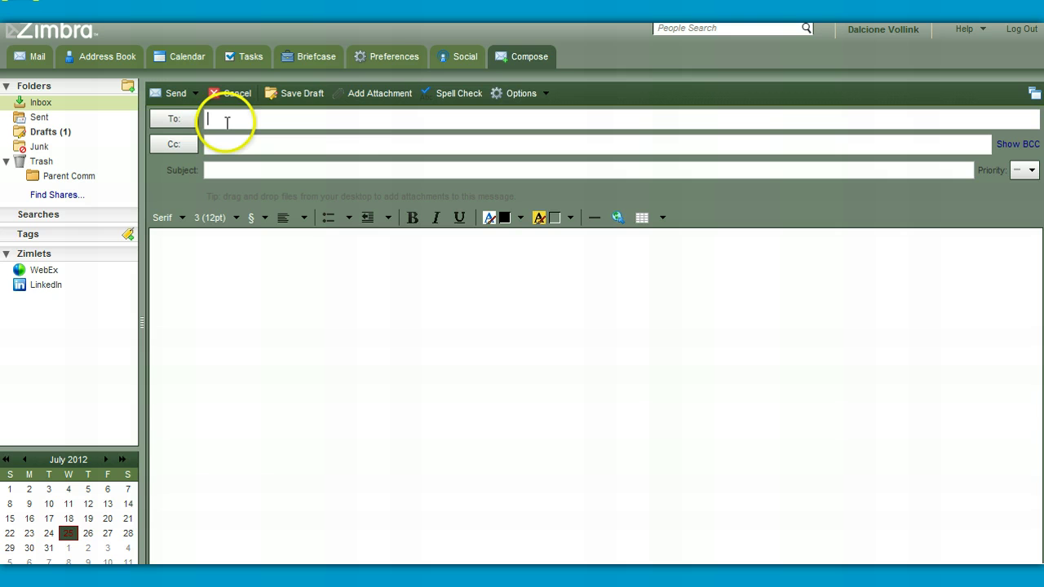
{"action": "left_click", "coordinate": [174, 122]}
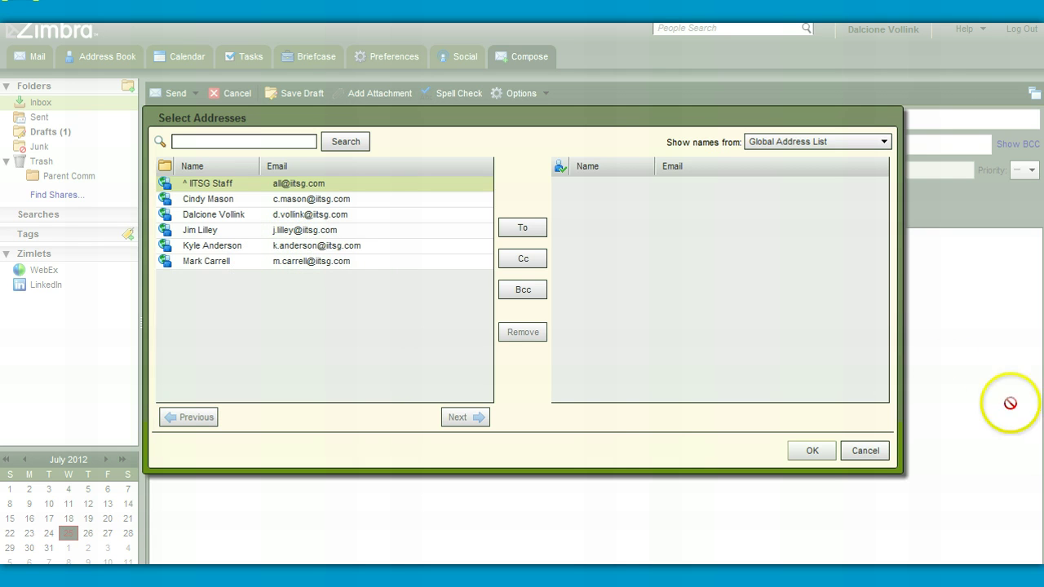
{"action": "left_click", "coordinate": [863, 460]}
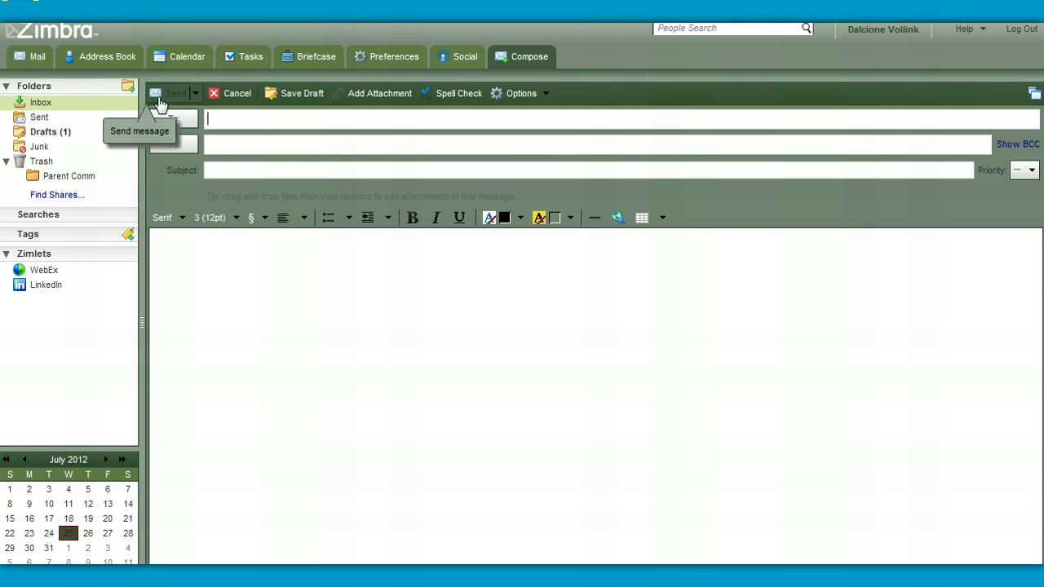
- Enter the sample text "vjhvbzekx.vnklr" in the body of the new message
{"action": "left_click", "coordinate": [253, 301]}
{"action": "type", "text": "vjhvbzekx.vnklr"}
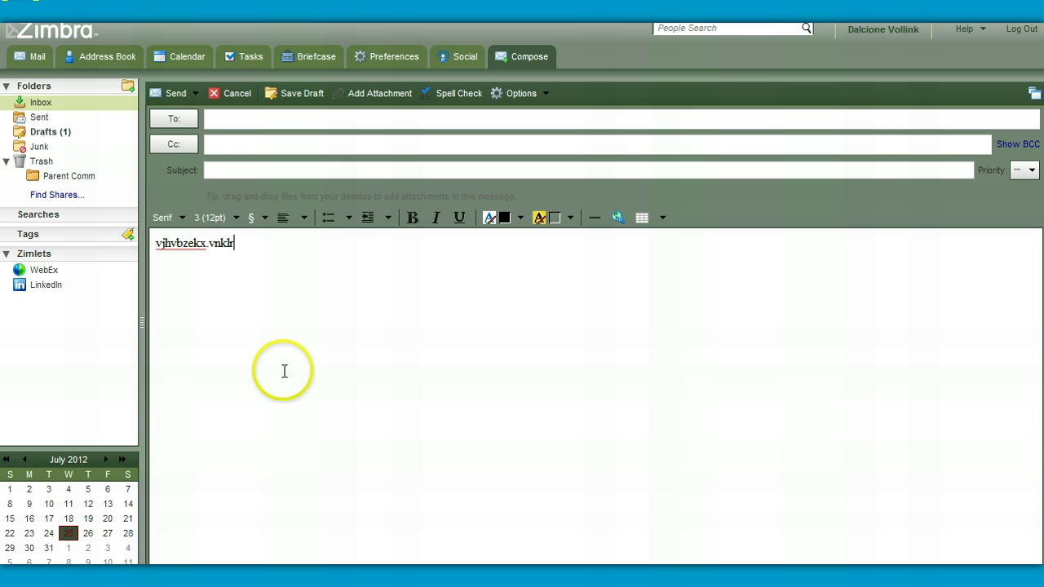
{"action": "left_click", "coordinate": [413, 219]}
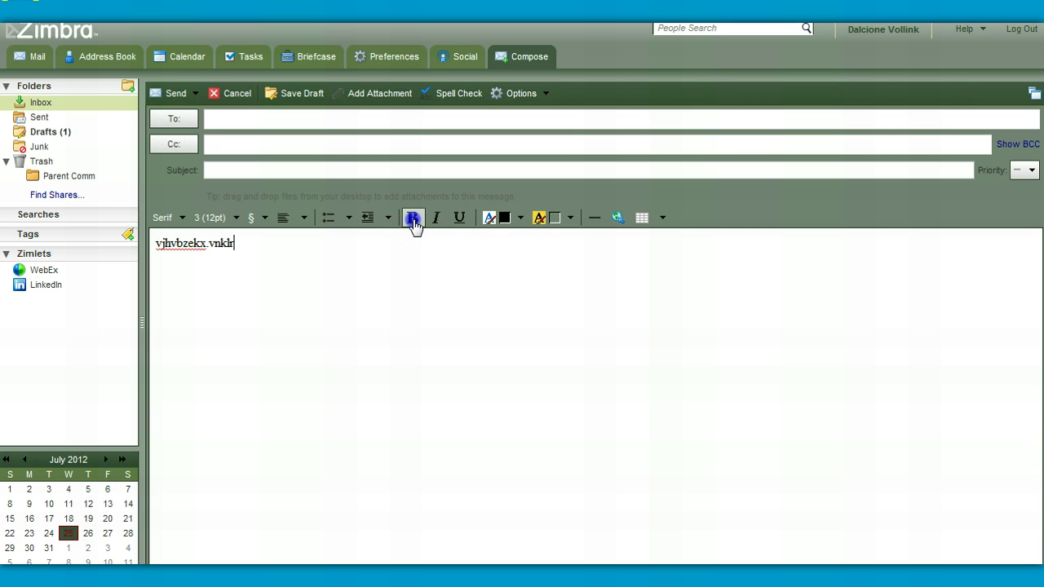
- Set the sample body text to size 5 (18pt) and the Comic font
{"action": "left_click_drag", "start_coordinate": [288, 232], "coordinate": [155, 242]}
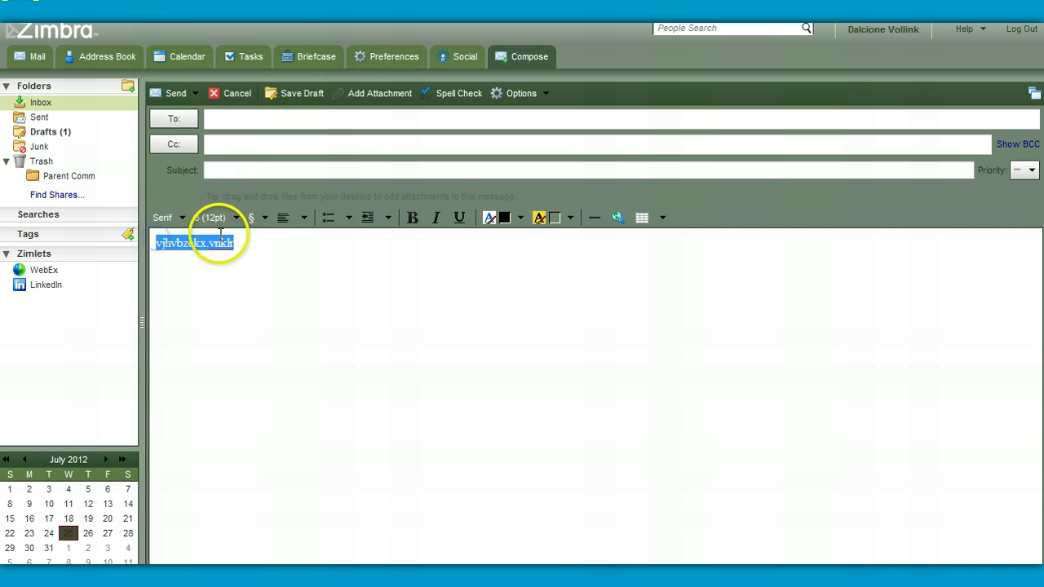
{"action": "left_click", "coordinate": [218, 217]}
{"action": "left_click", "coordinate": [218, 298]}
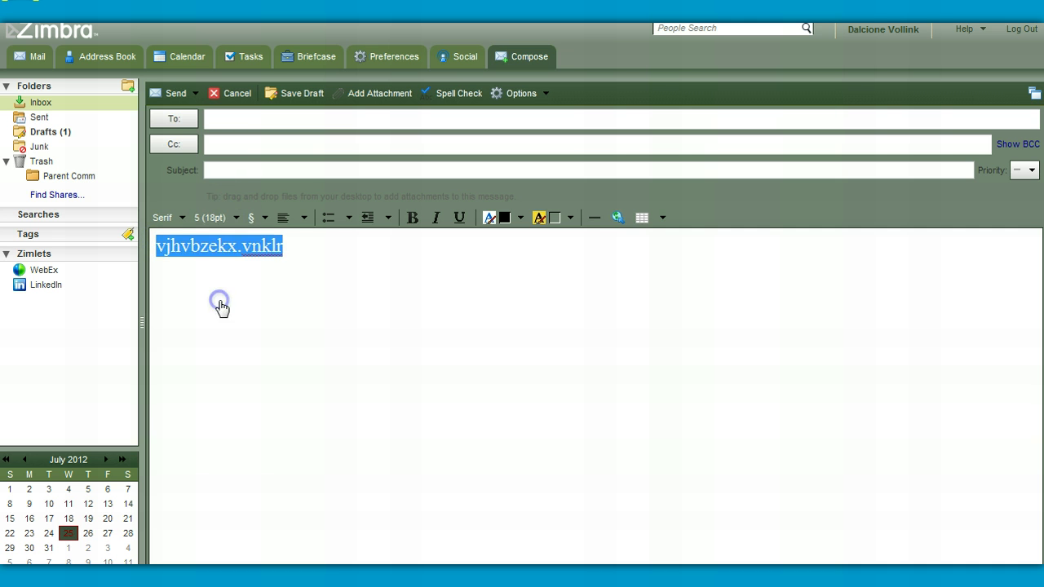
{"action": "left_click", "coordinate": [169, 218]}
{"action": "left_click", "coordinate": [173, 311]}
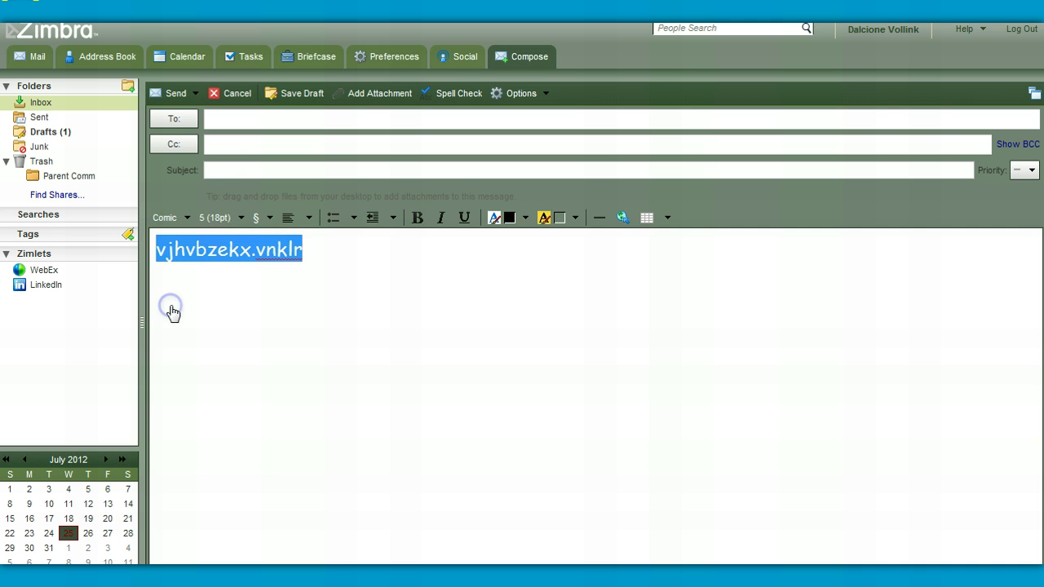
- Make the sample body text bold and colour it blue
{"action": "left_click", "coordinate": [417, 217]}
{"action": "left_click", "coordinate": [507, 219]}
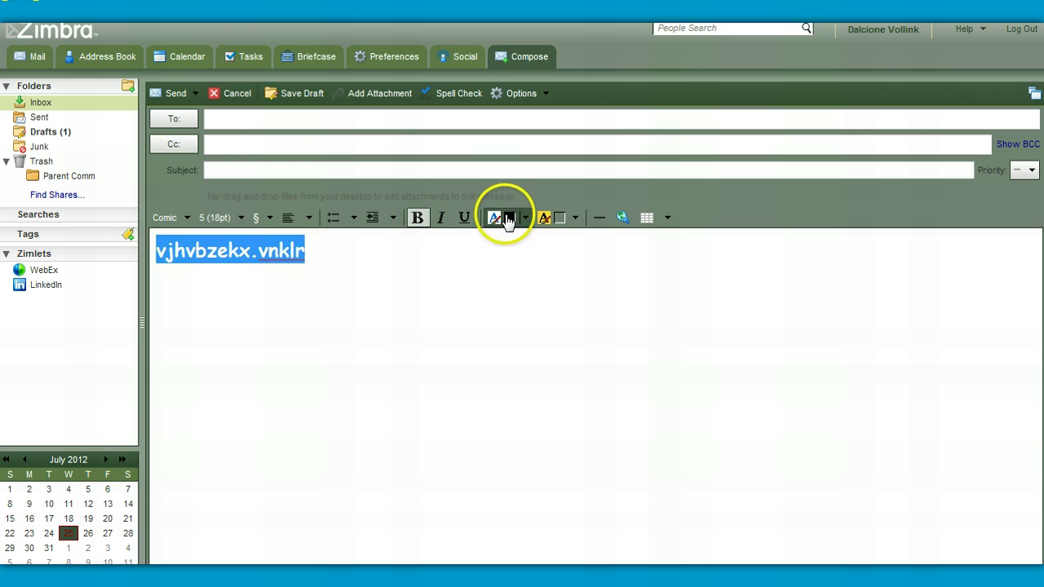
{"action": "left_click", "coordinate": [562, 299]}
{"action": "left_click", "coordinate": [450, 332]}
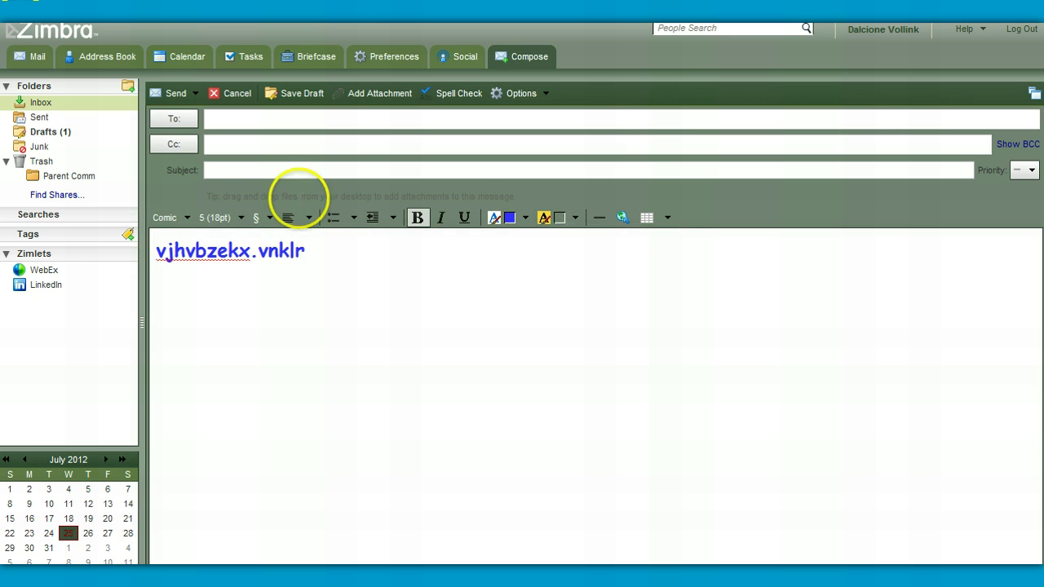
- Return to the Inbox folder from the message being composed
{"action": "left_click", "coordinate": [39, 104]}
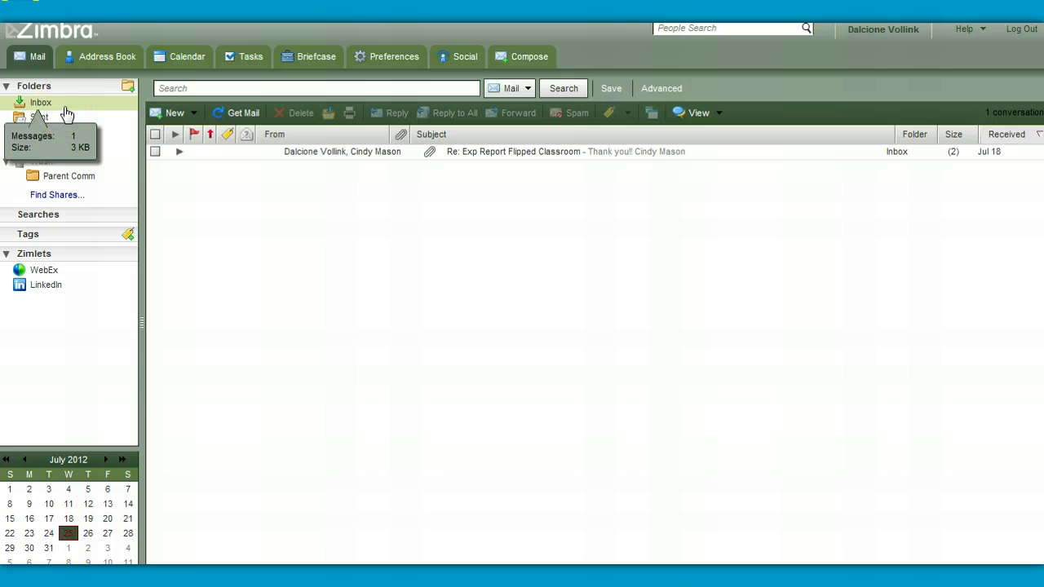
- Create a mail folder named "parent com" inside the Inbox
{"action": "left_click", "coordinate": [70, 106]}
{"action": "left_click", "coordinate": [129, 88]}
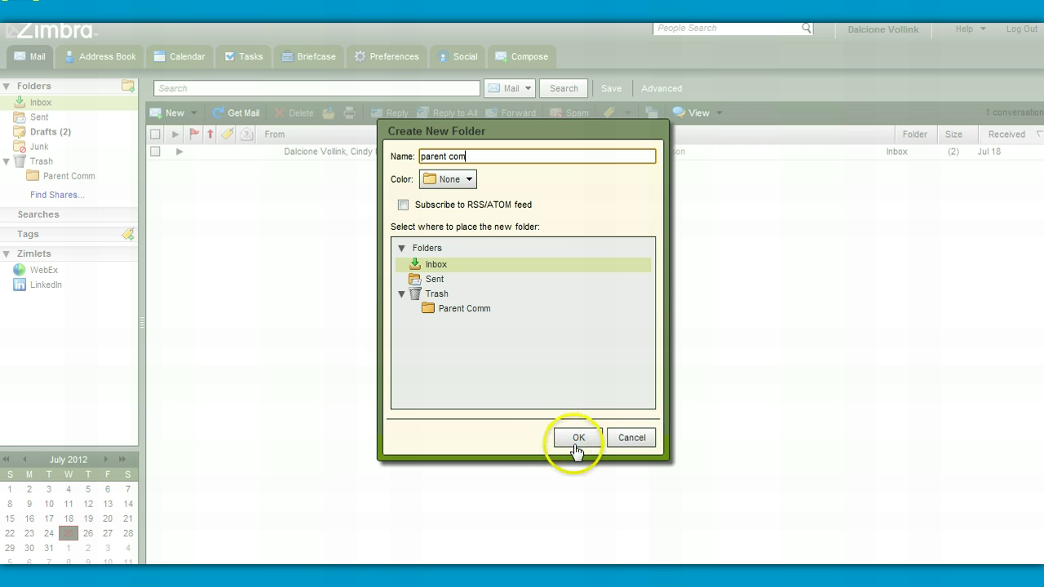
{"action": "left_click", "coordinate": [434, 267]}
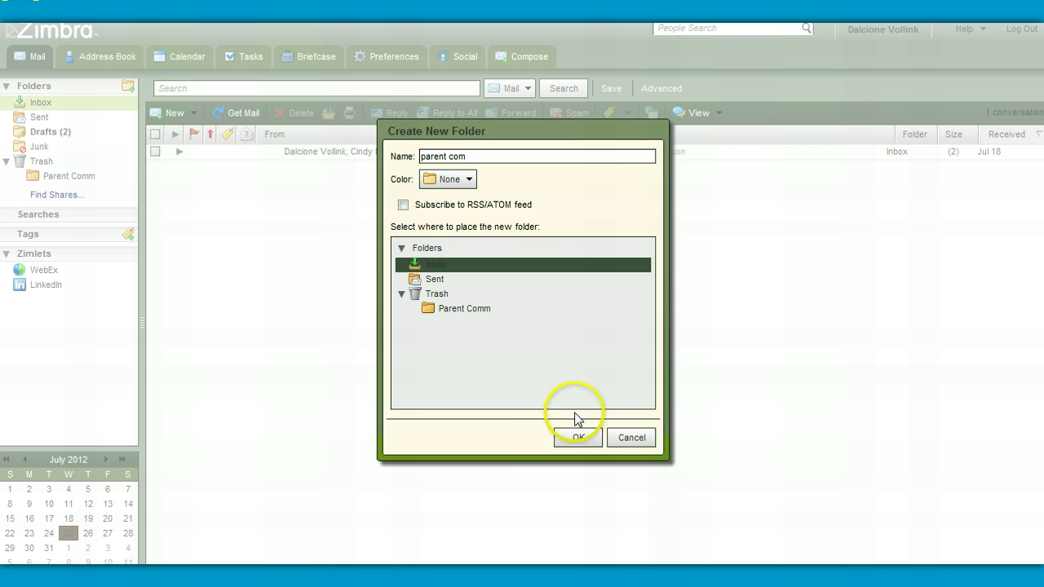
{"action": "left_click", "coordinate": [577, 433]}
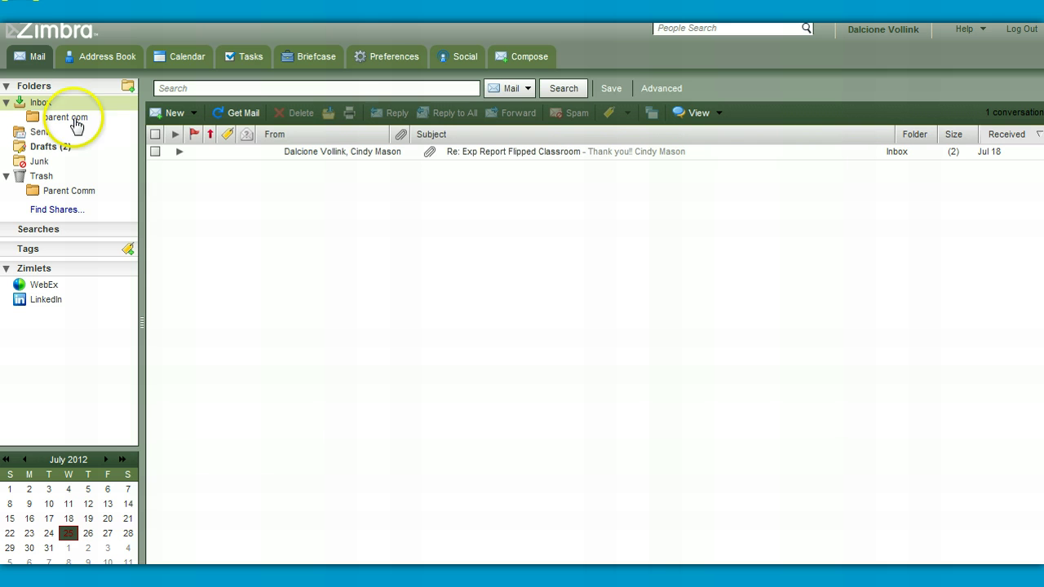
- Try to move the "Re: Exp Report Flipped Classroom" conversation out of the Inbox list
{"action": "left_click", "coordinate": [310, 156]}
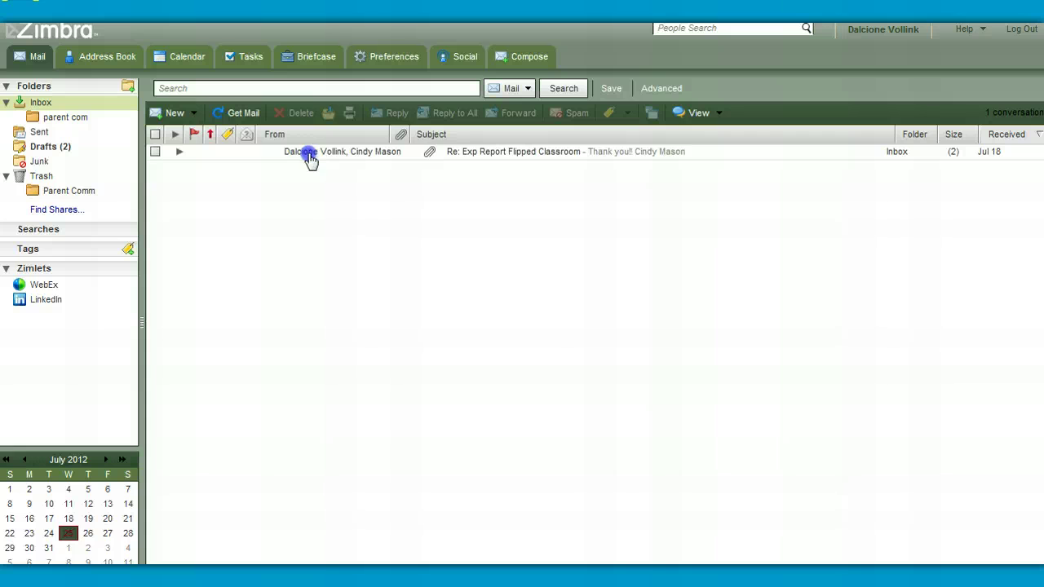
{"action": "left_click_drag", "start_coordinate": [310, 156], "coordinate": [187, 153]}
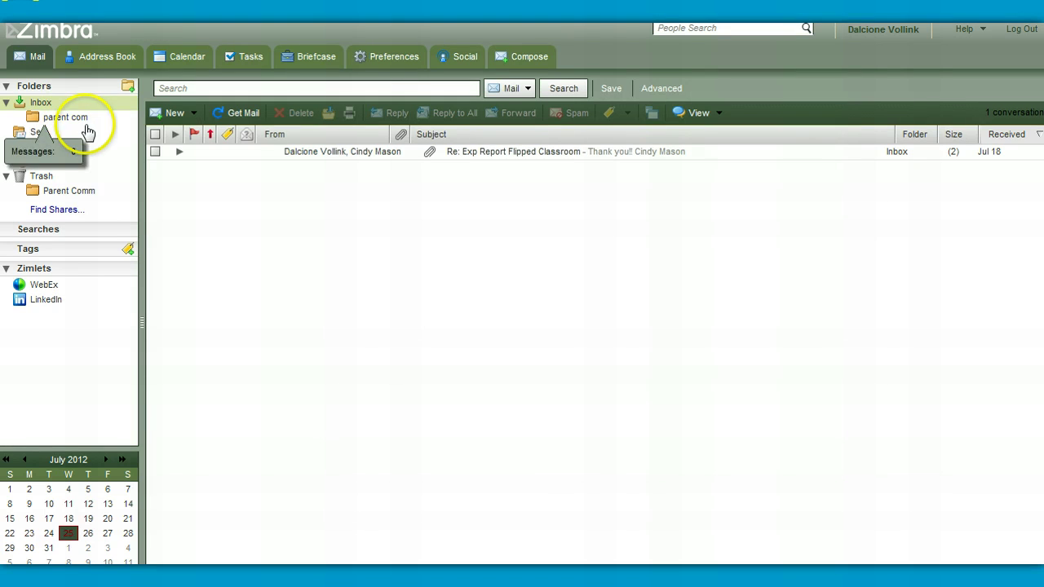
- Go to the Briefcase section and view the files in the shared folder under Trash
{"action": "left_click", "coordinate": [306, 59]}
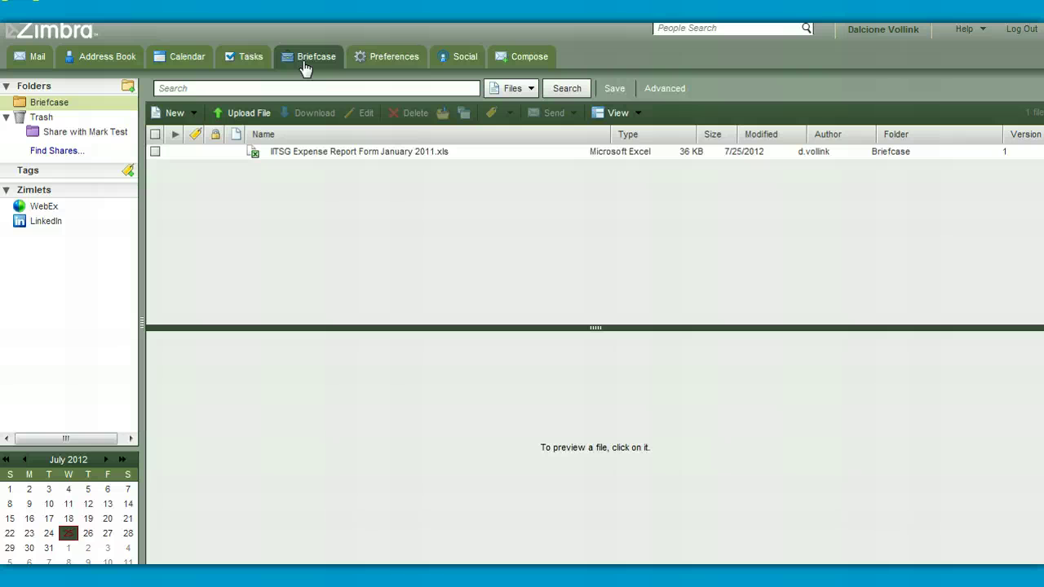
{"action": "left_click", "coordinate": [73, 136]}
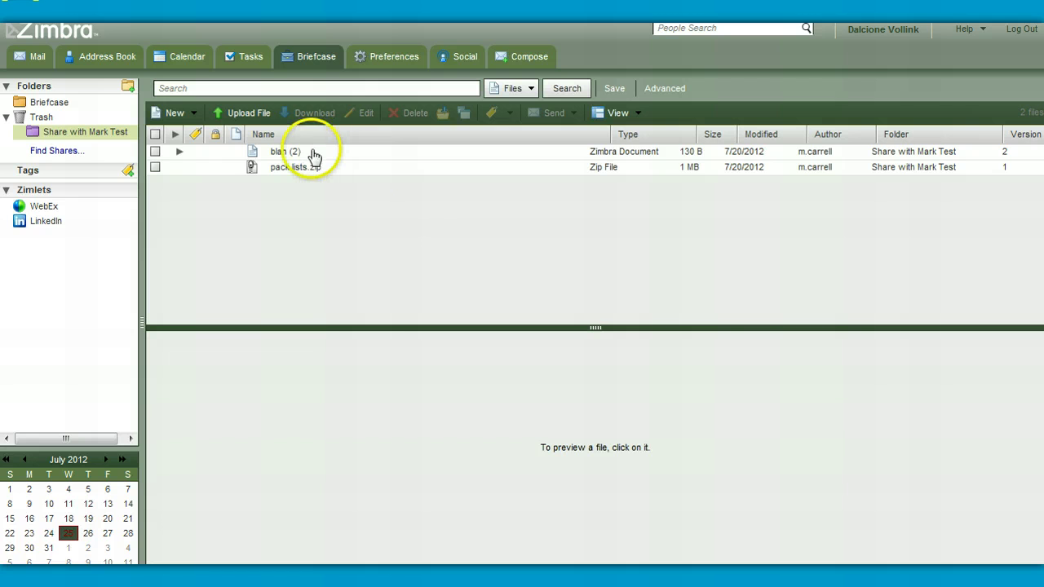
{"action": "mouse_move", "coordinate": [92, 155]}
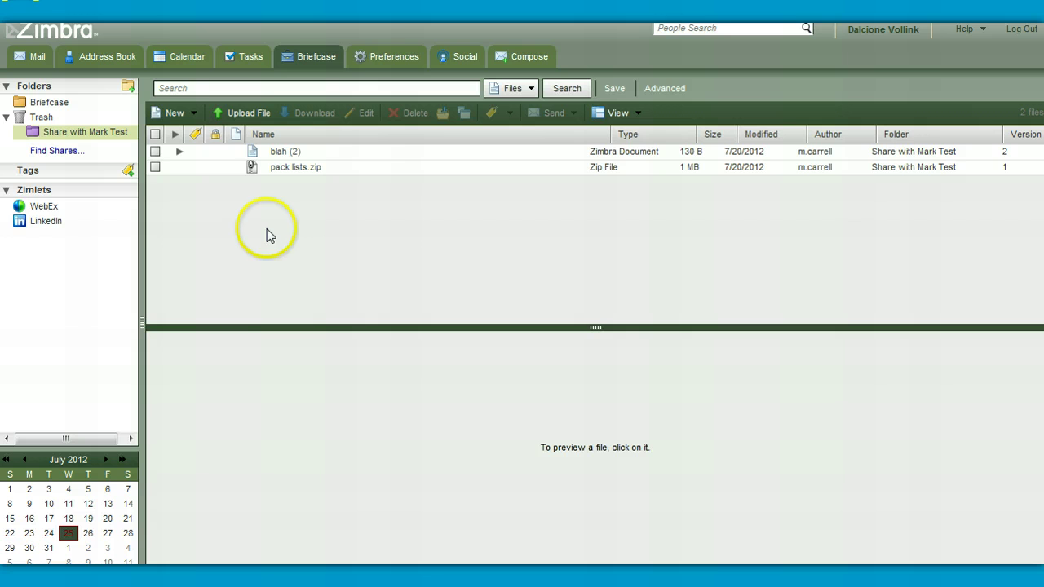
- Create a briefcase folder named "new case" inside the shared folder under Trash and view its contents
{"action": "left_click", "coordinate": [193, 113]}
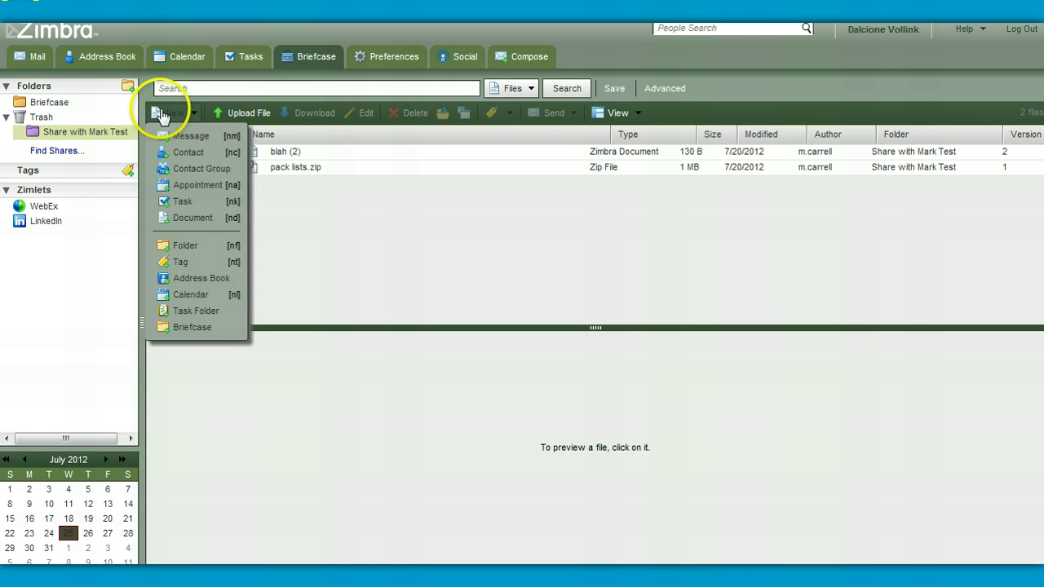
{"action": "left_click", "coordinate": [72, 138]}
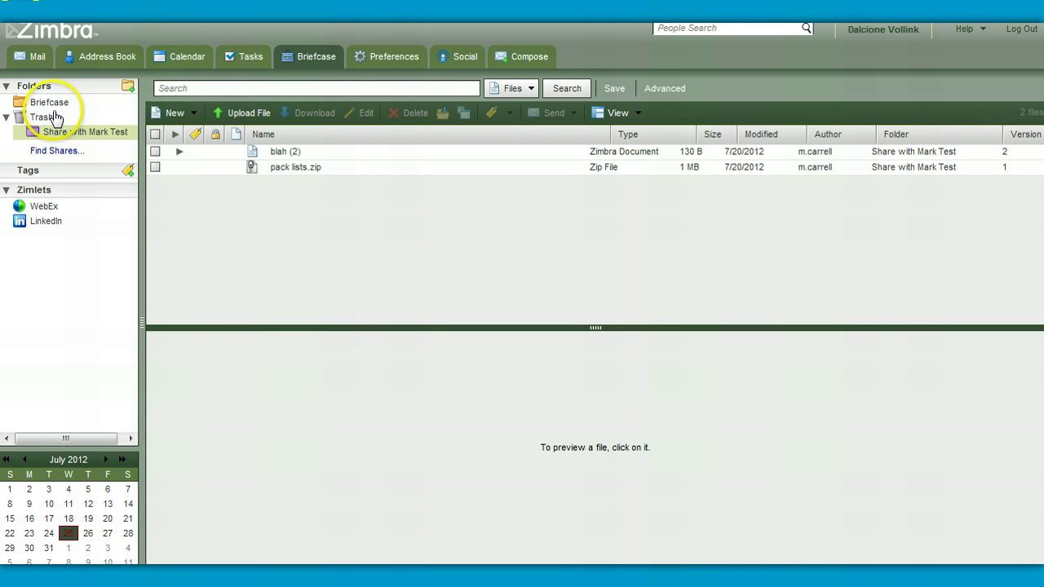
{"action": "left_click", "coordinate": [129, 87]}
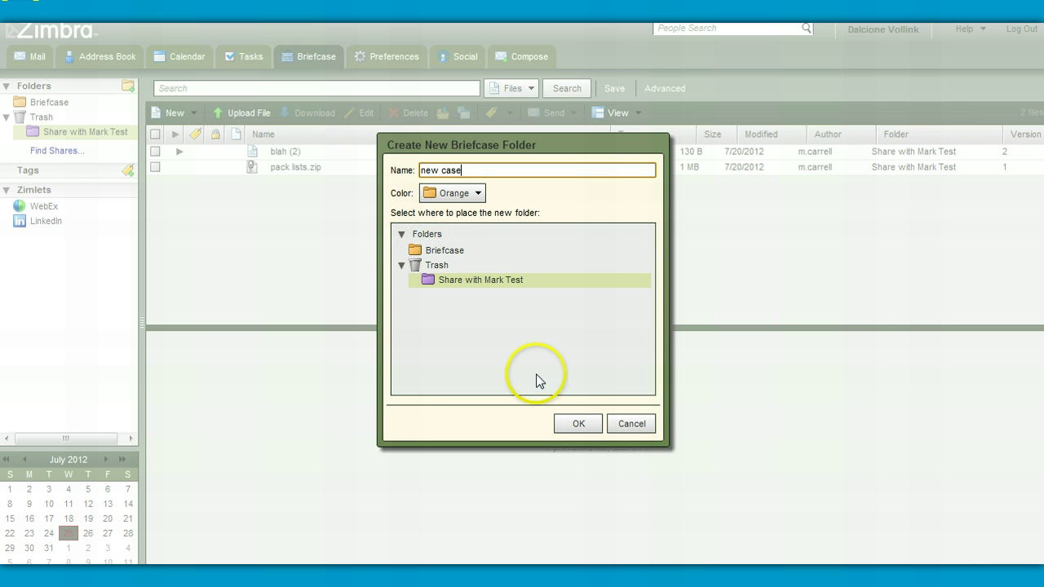
{"action": "left_click", "coordinate": [578, 423]}
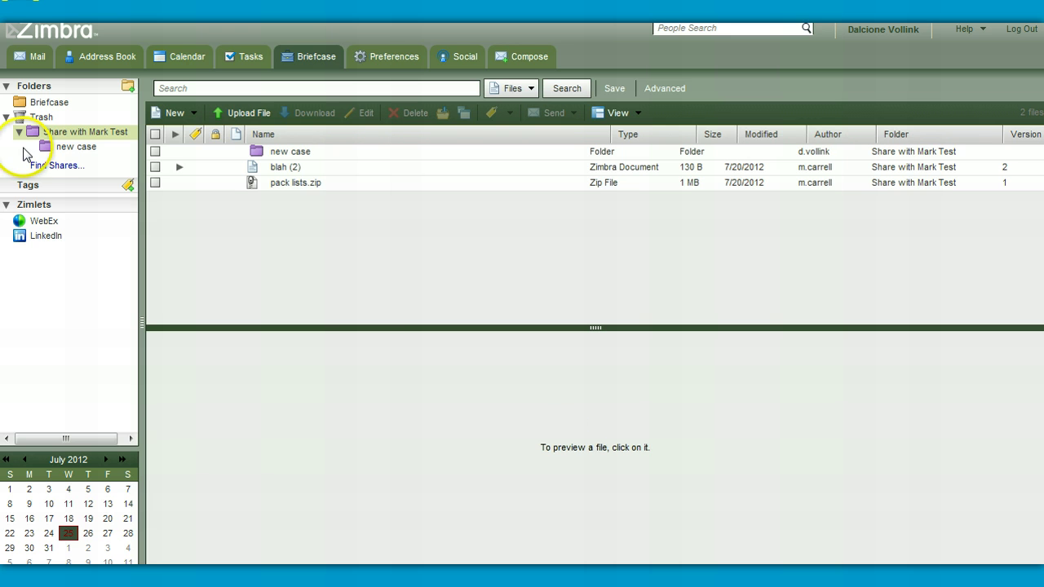
{"action": "left_click", "coordinate": [60, 148]}
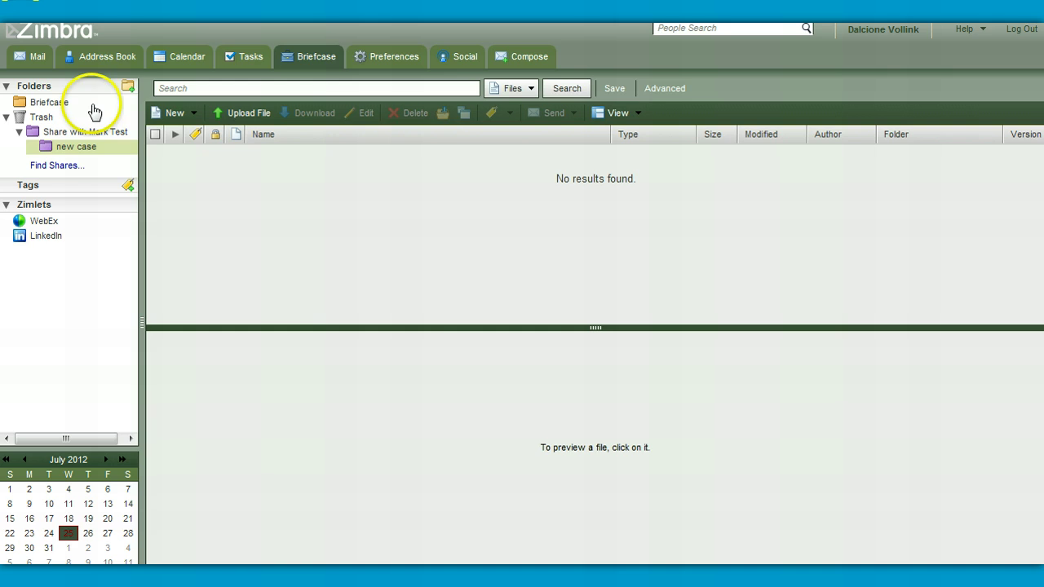
- Create a folder named "new" inside the main Briefcase folder and open it
{"action": "left_click", "coordinate": [128, 85]}
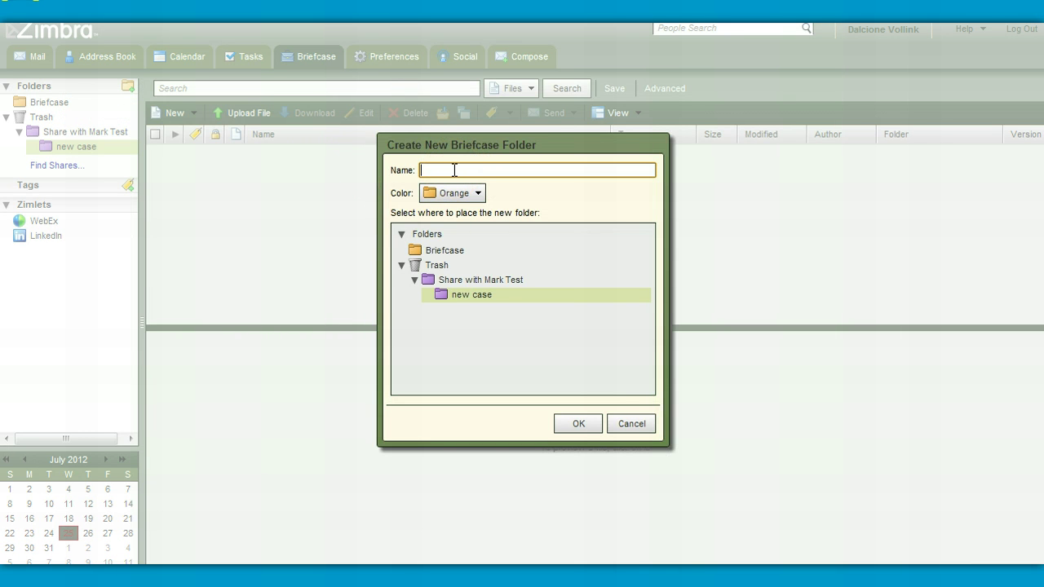
{"action": "left_click", "coordinate": [432, 252]}
{"action": "left_click", "coordinate": [591, 425]}
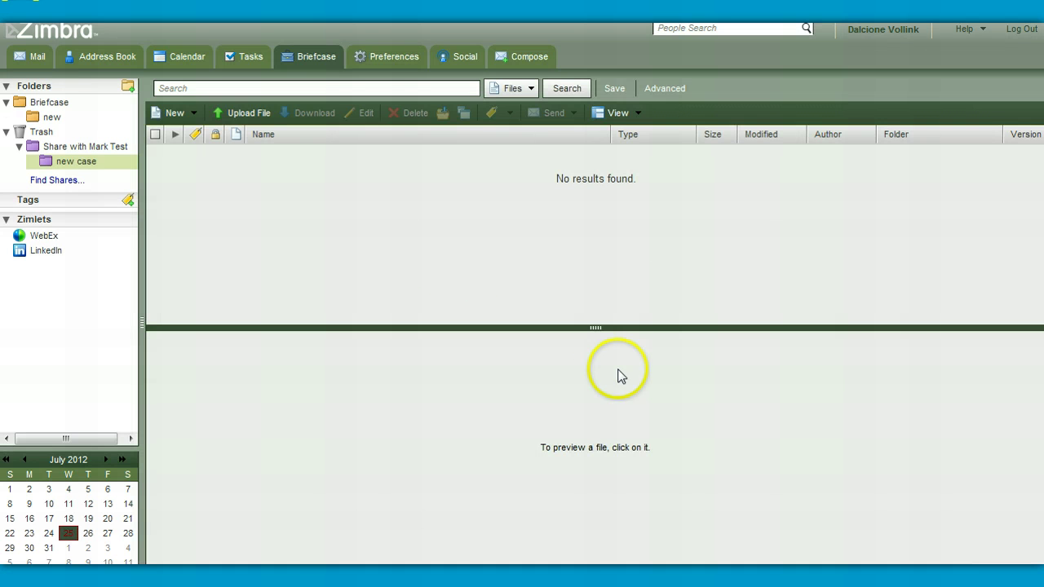
{"action": "left_click", "coordinate": [52, 120]}
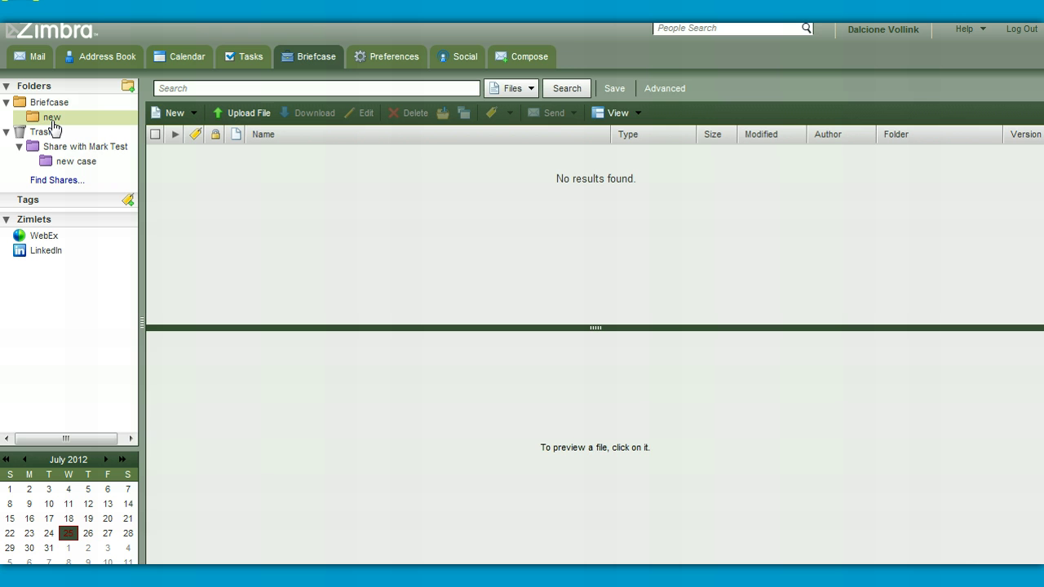
- Permanently delete the "new case" folder from the shared folder under Trash
{"action": "left_click", "coordinate": [81, 163]}
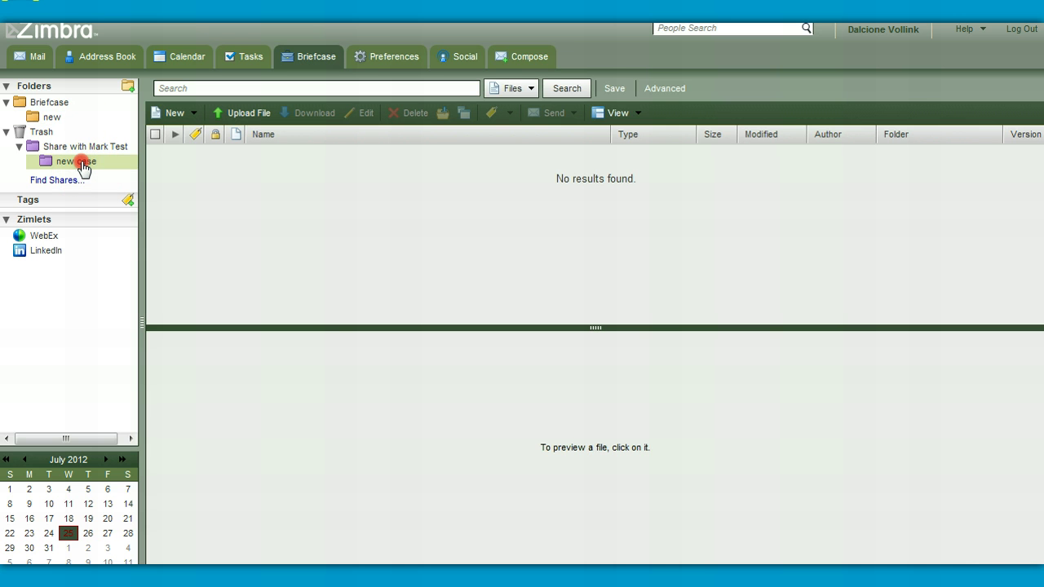
{"action": "right_click", "coordinate": [82, 163]}
{"action": "left_click", "coordinate": [94, 205]}
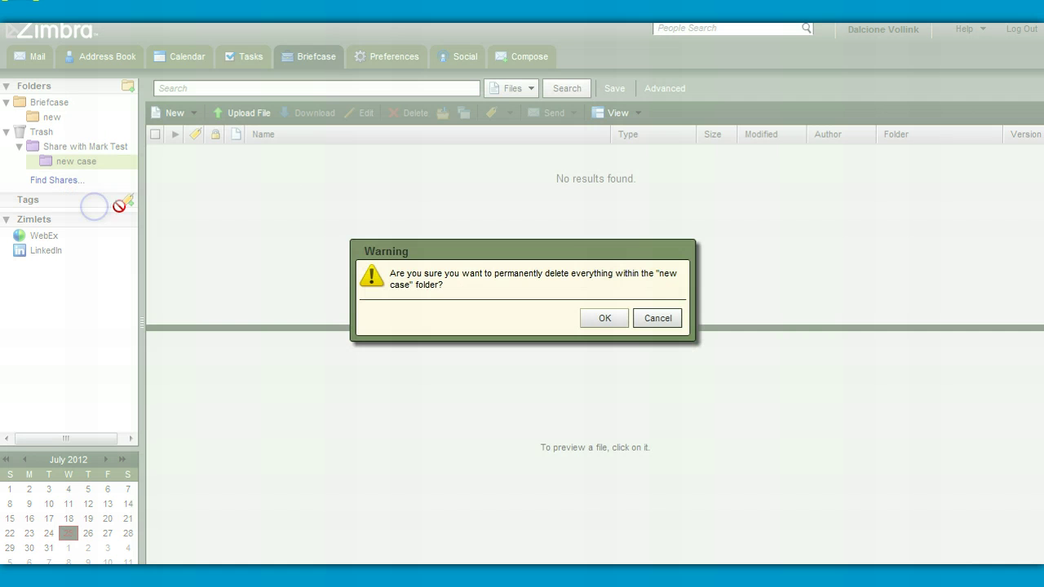
{"action": "left_click", "coordinate": [610, 320]}
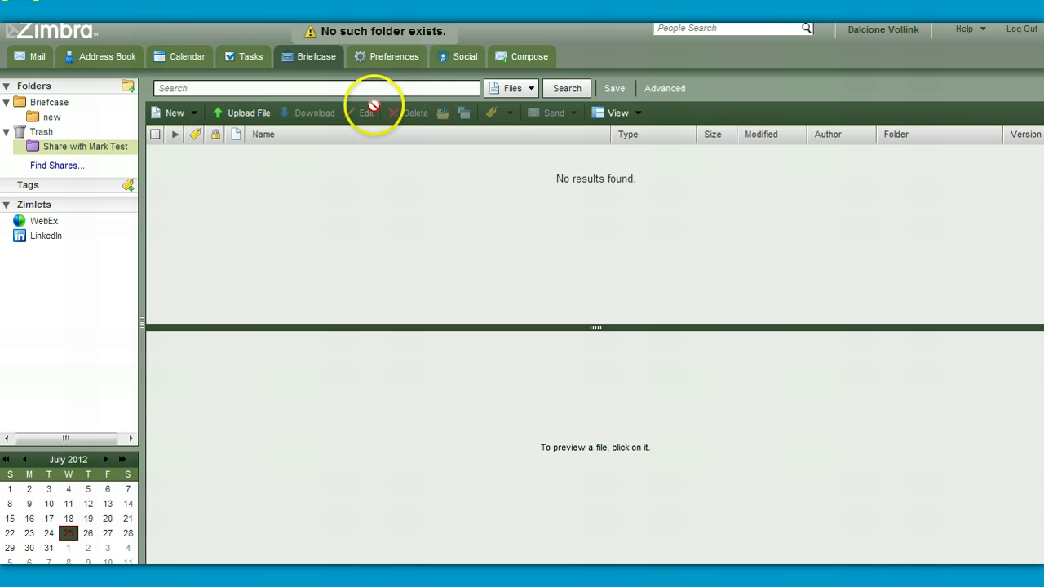
- Examine the Preferences pages, including Mail, Address Book, Calendar, Sharing, Notifications, Mobile Devices, Import / Export and Shortcuts
{"action": "left_click", "coordinate": [384, 64]}
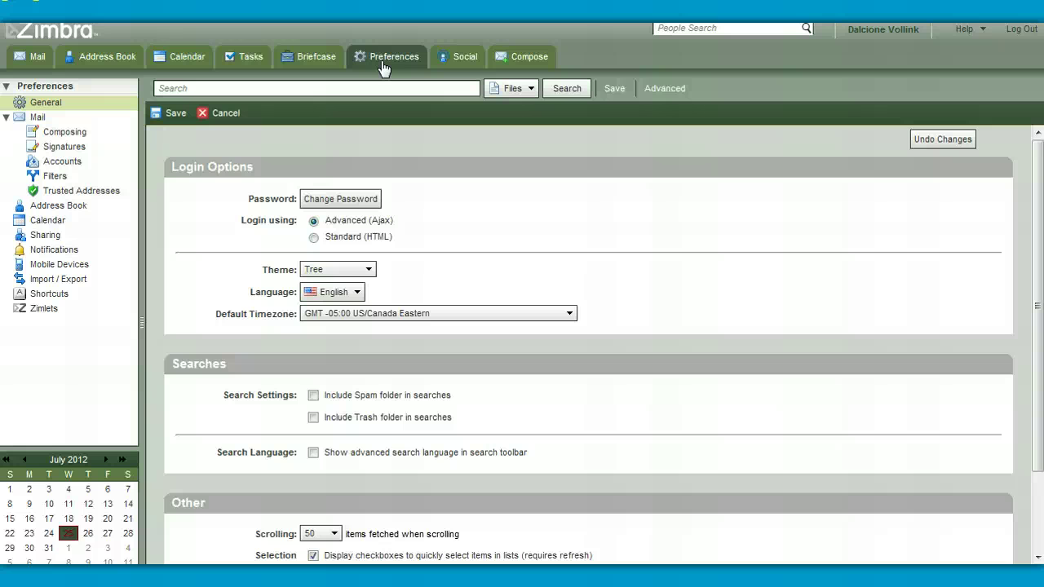
{"action": "left_click", "coordinate": [382, 59]}
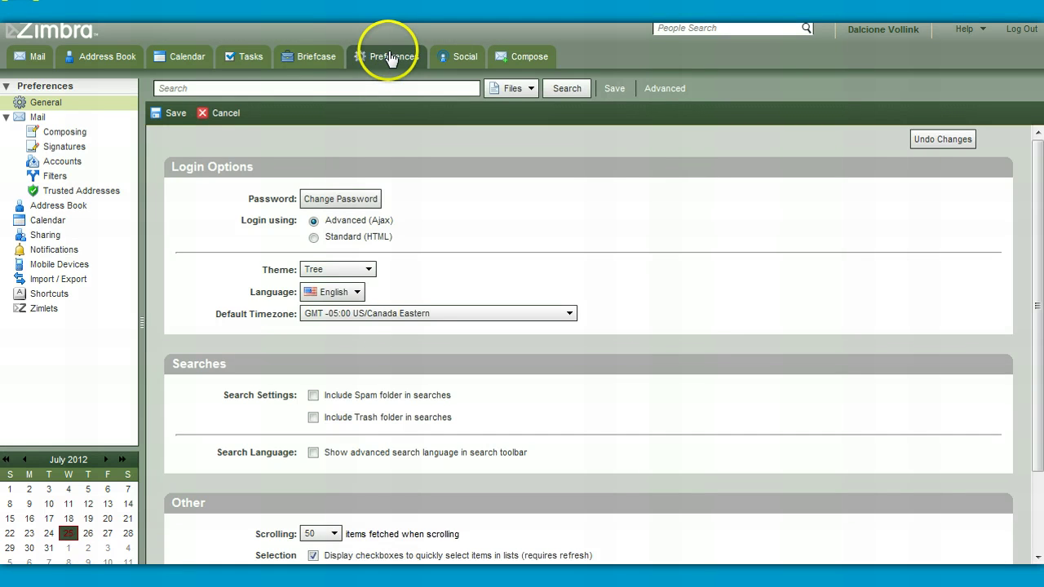
{"action": "left_click", "coordinate": [39, 119]}
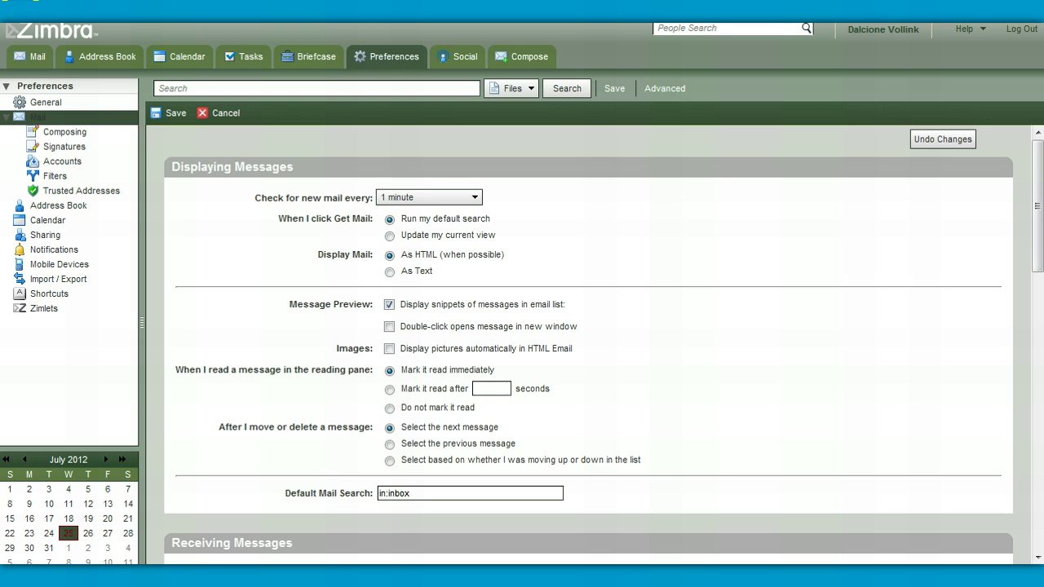
{"action": "left_click", "coordinate": [67, 206]}
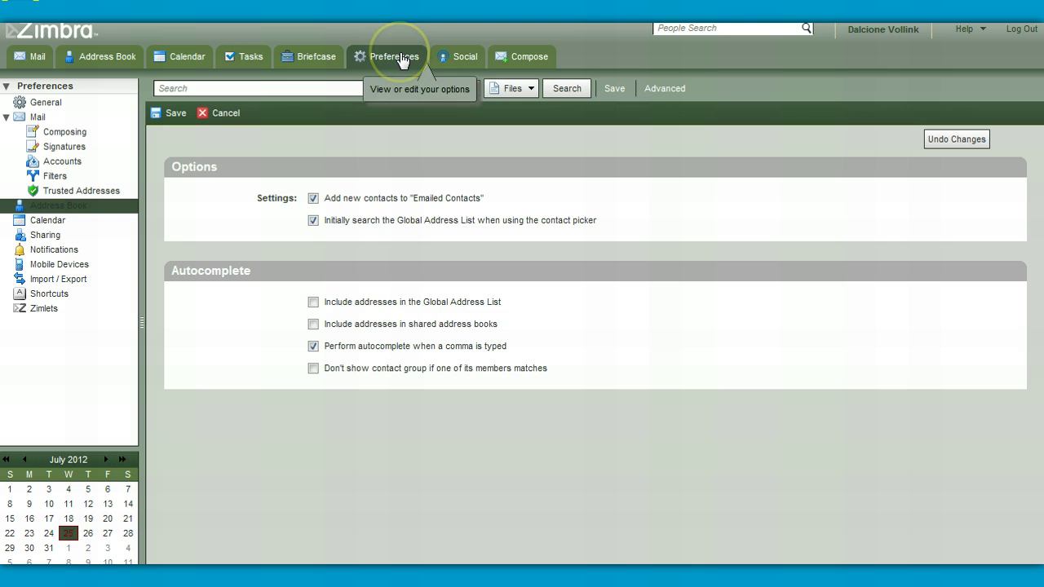
{"action": "left_click", "coordinate": [57, 222]}
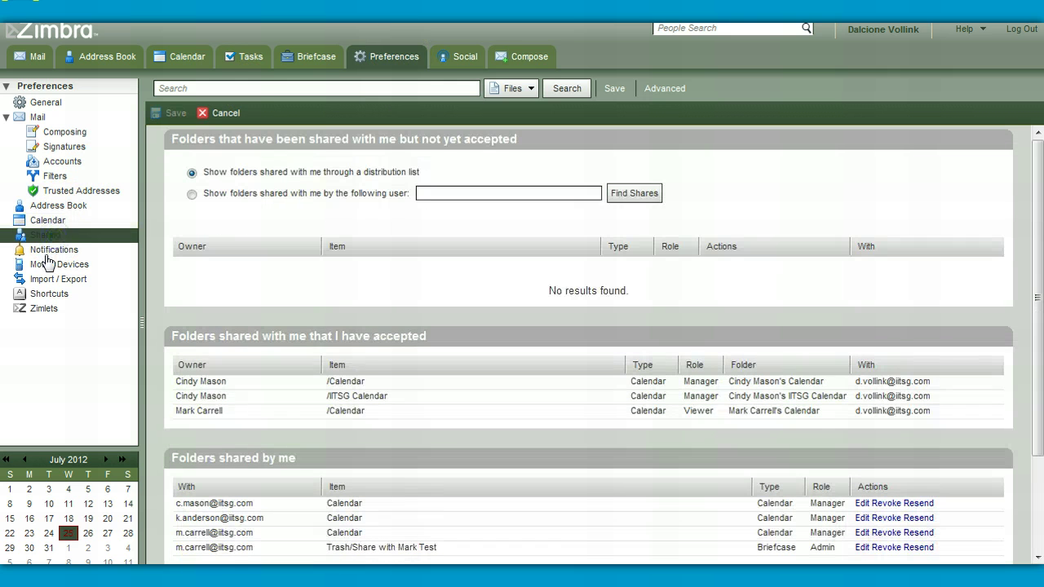
{"action": "left_click", "coordinate": [51, 249]}
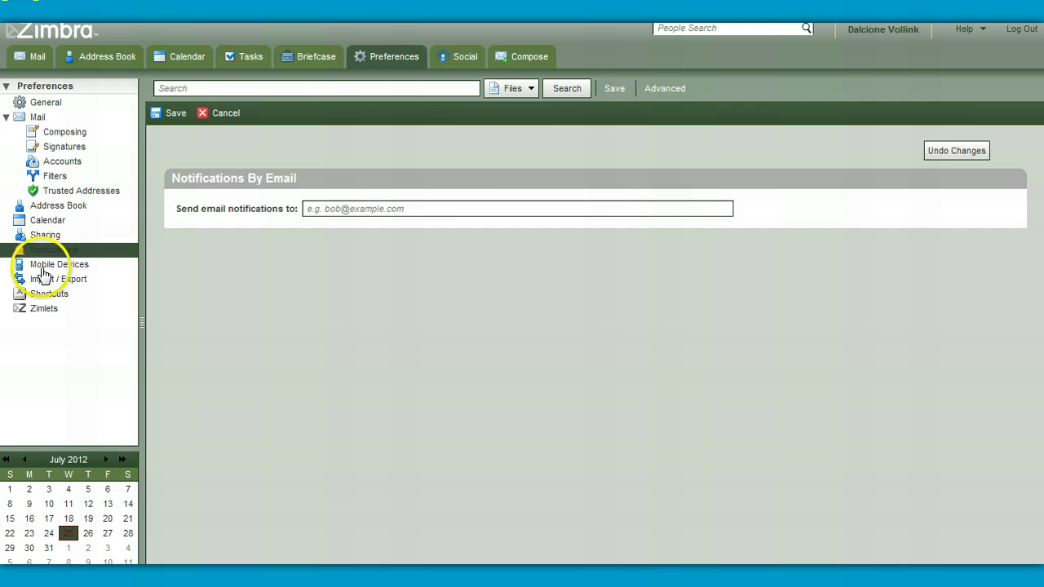
{"action": "left_click", "coordinate": [43, 265]}
{"action": "left_click", "coordinate": [42, 280]}
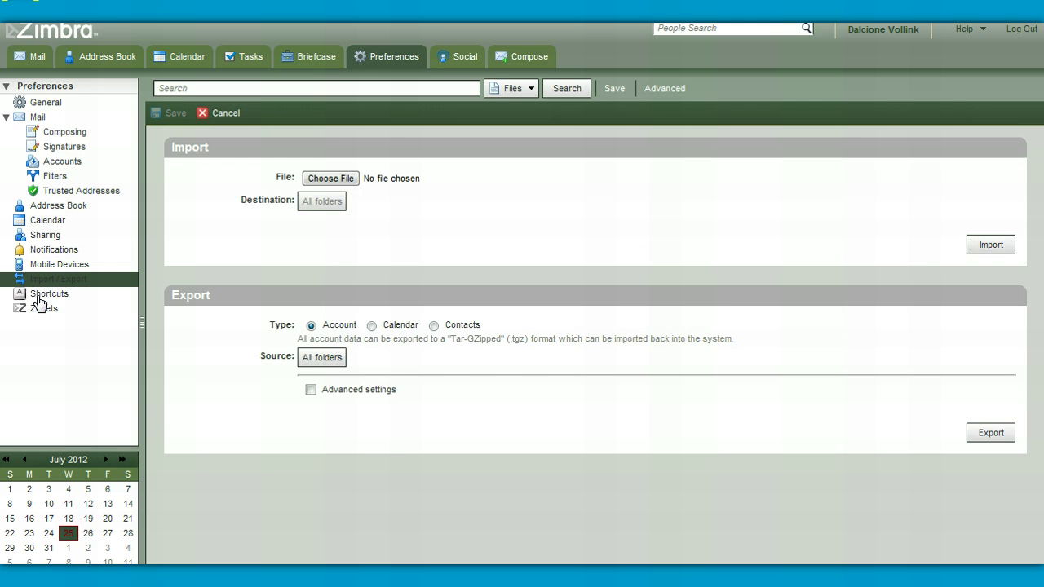
{"action": "left_click", "coordinate": [39, 298]}
- Set the theme to Lavender in the General preferences, save, and reload the application to apply it
{"action": "left_click", "coordinate": [51, 103]}
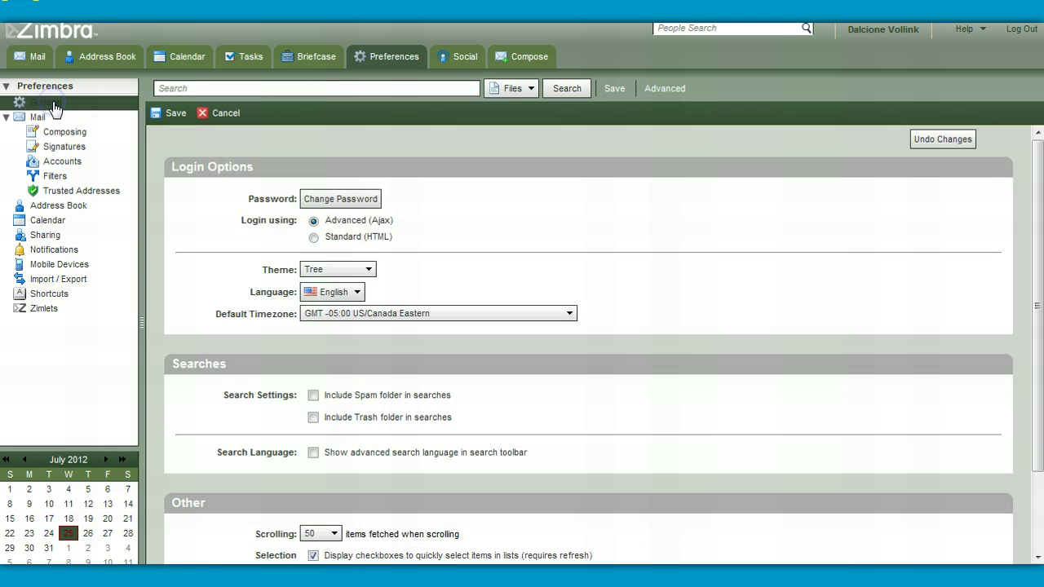
{"action": "left_click", "coordinate": [155, 120]}
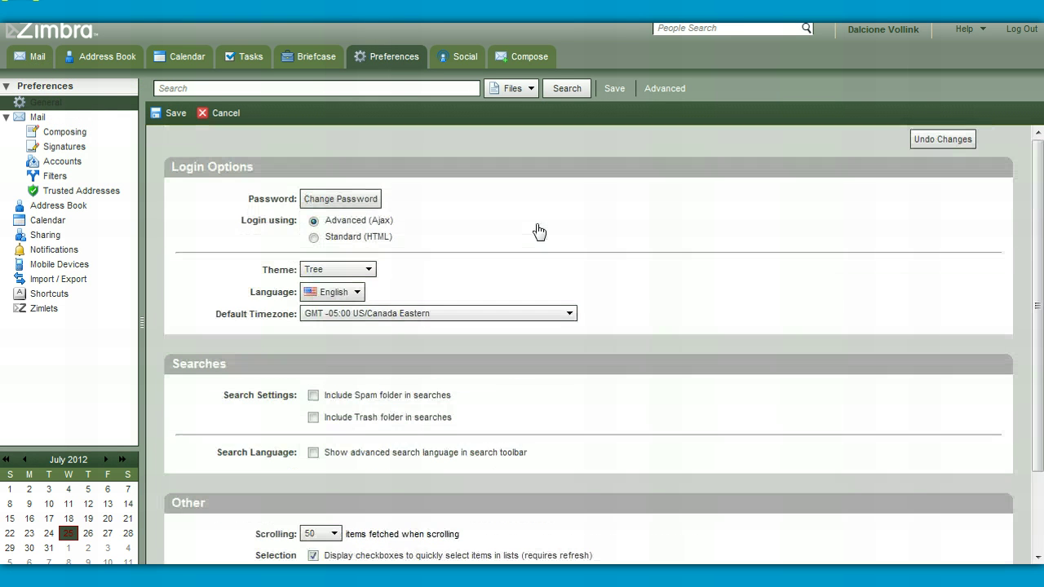
{"action": "left_click", "coordinate": [532, 228]}
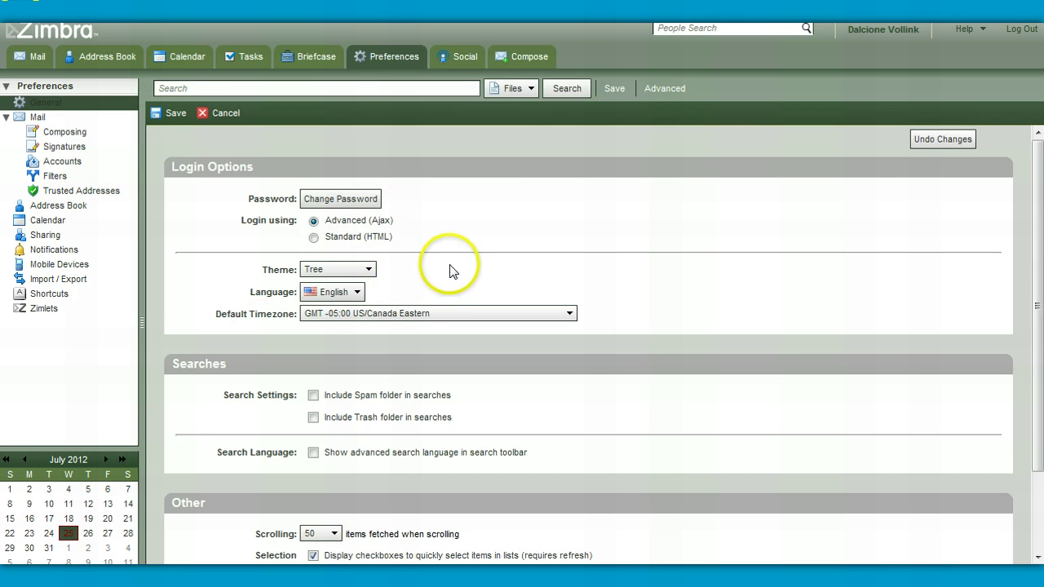
{"action": "left_click", "coordinate": [372, 270]}
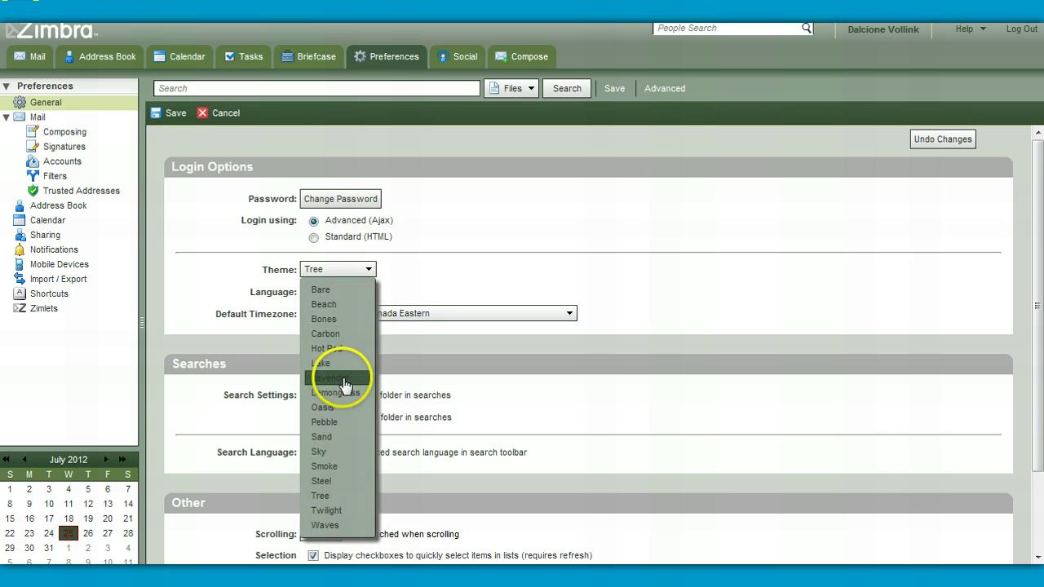
{"action": "left_click", "coordinate": [342, 376]}
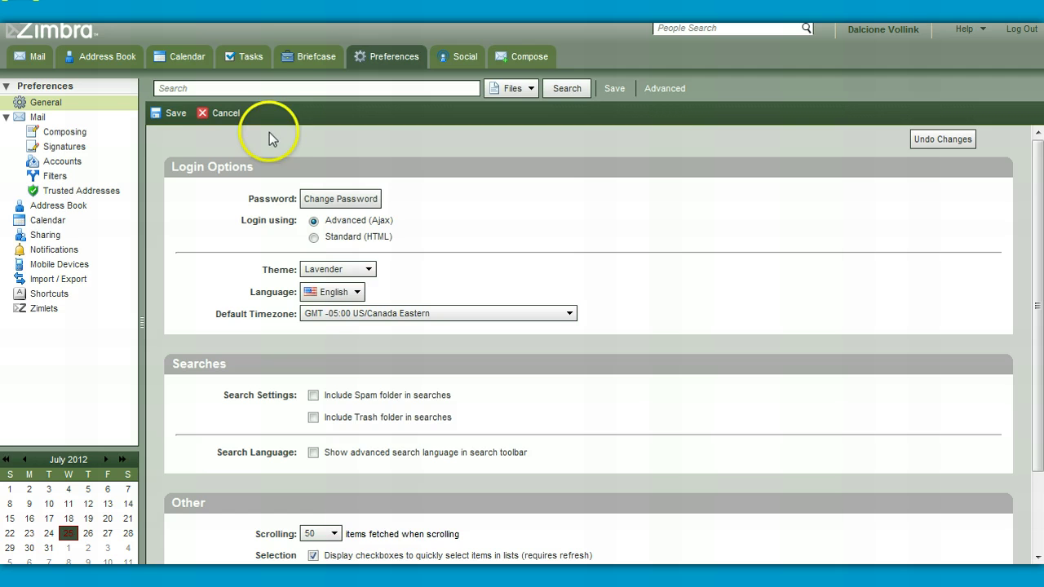
{"action": "left_click", "coordinate": [170, 113]}
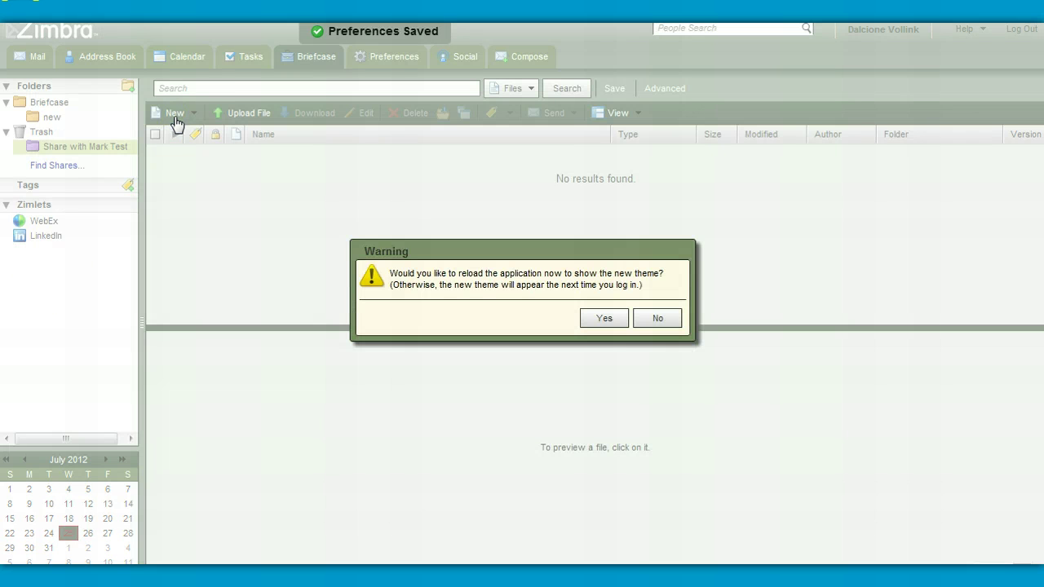
{"action": "left_click", "coordinate": [603, 319]}
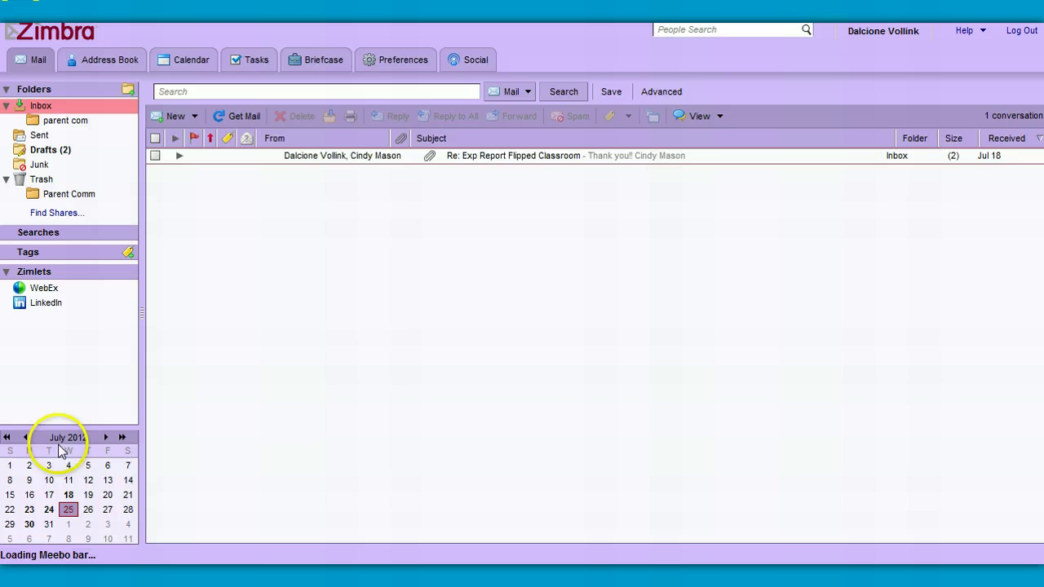
- Create a green folder named "math" inside the main Briefcase folder
{"action": "left_click", "coordinate": [73, 72]}
{"action": "left_click", "coordinate": [320, 63]}
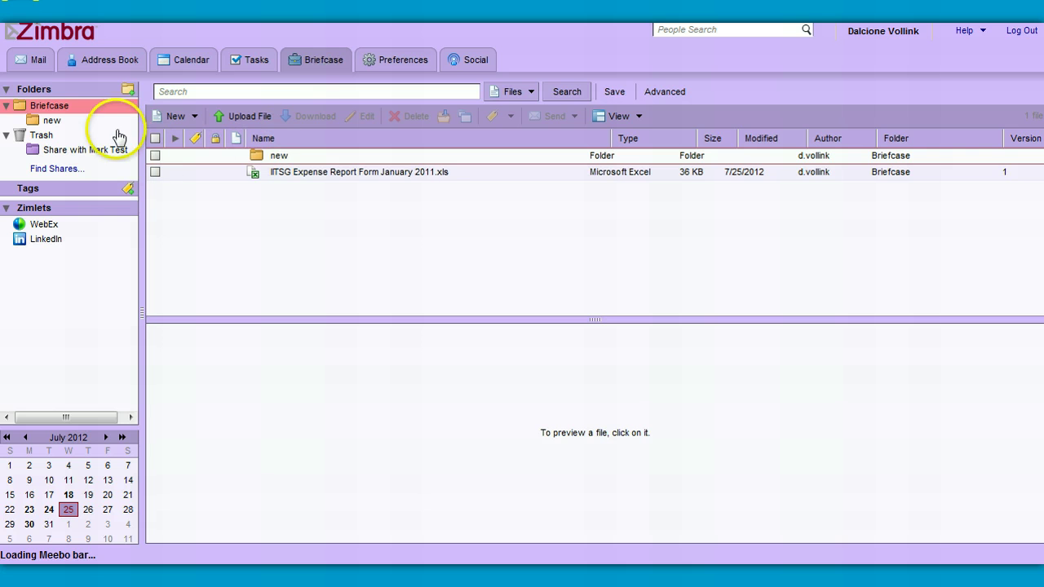
{"action": "left_click", "coordinate": [126, 90]}
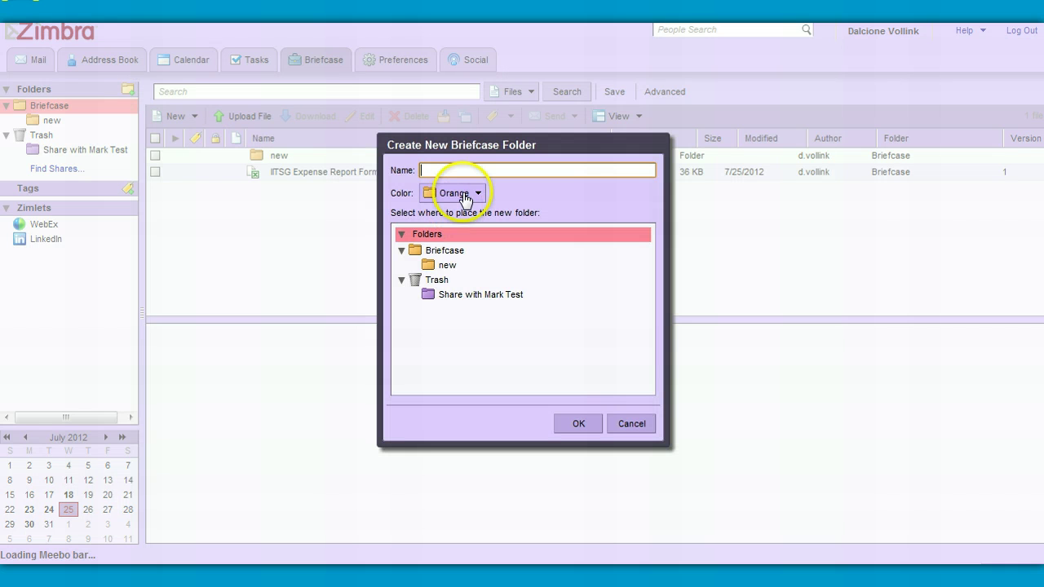
{"action": "left_click", "coordinate": [477, 194]}
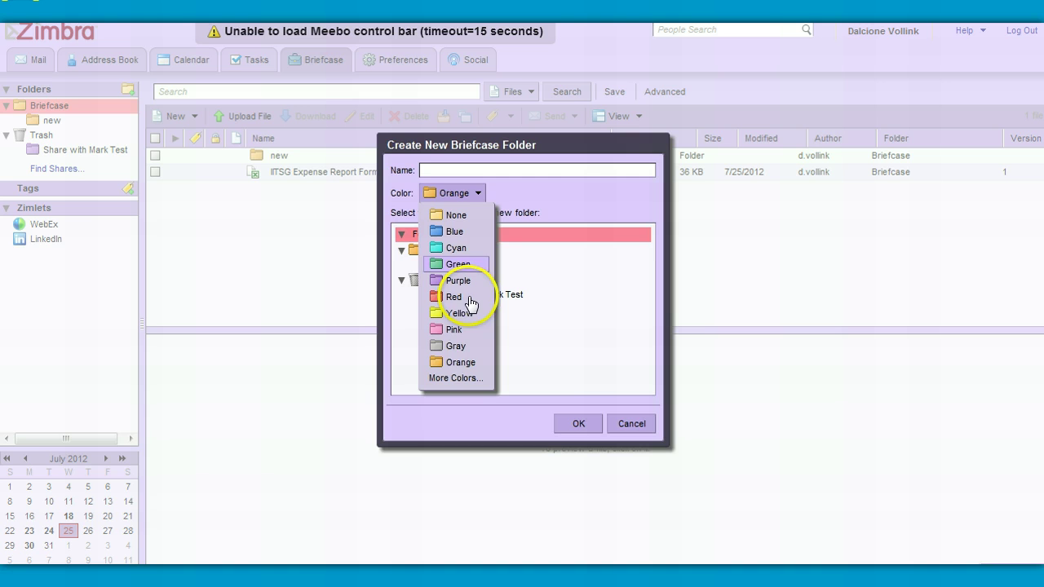
{"action": "left_click", "coordinate": [459, 264]}
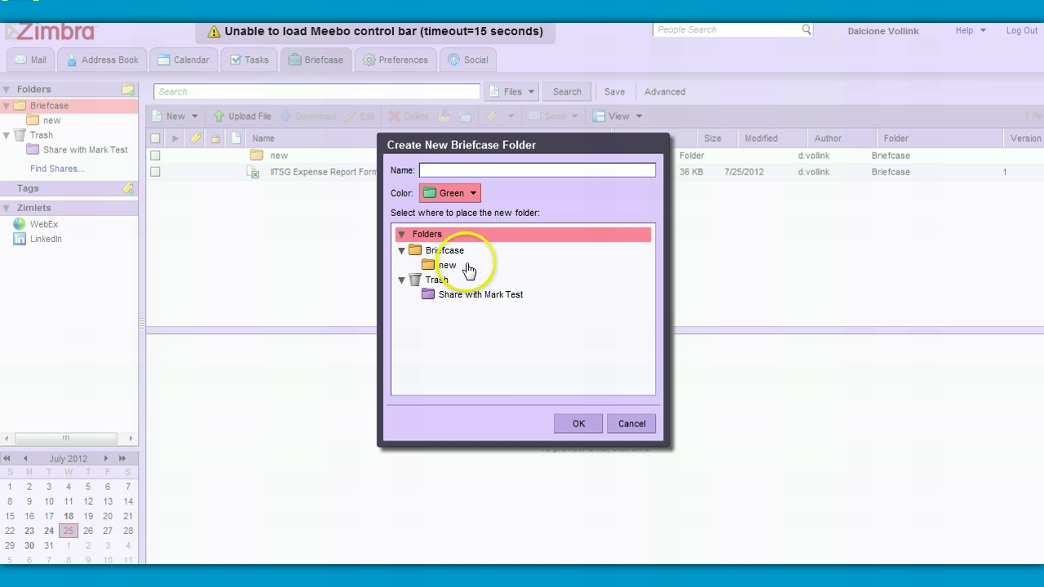
{"action": "left_click", "coordinate": [440, 169]}
{"action": "type", "text": "mat"}
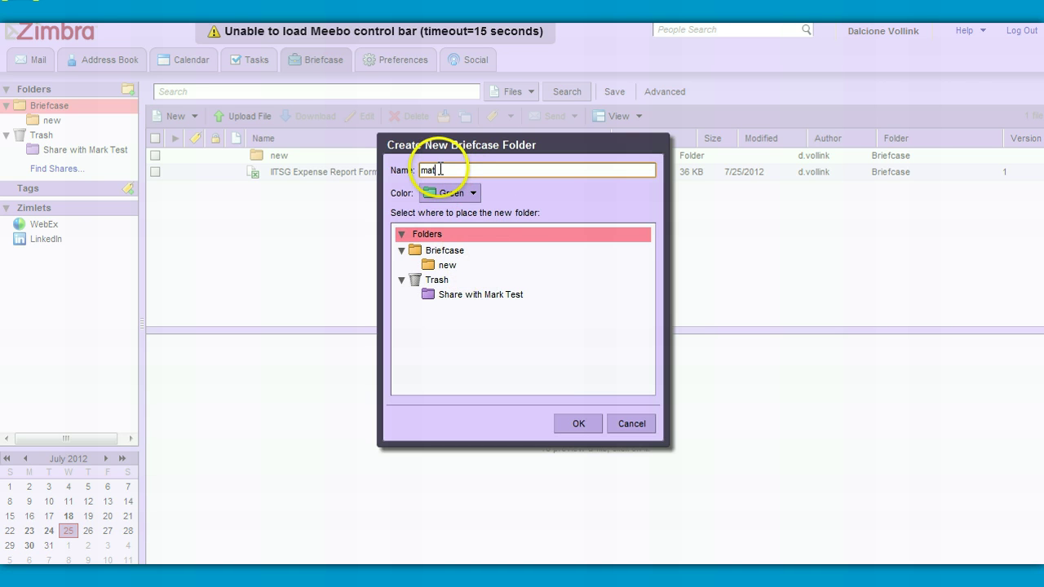
{"action": "type", "text": "h"}
{"action": "left_click", "coordinate": [440, 249]}
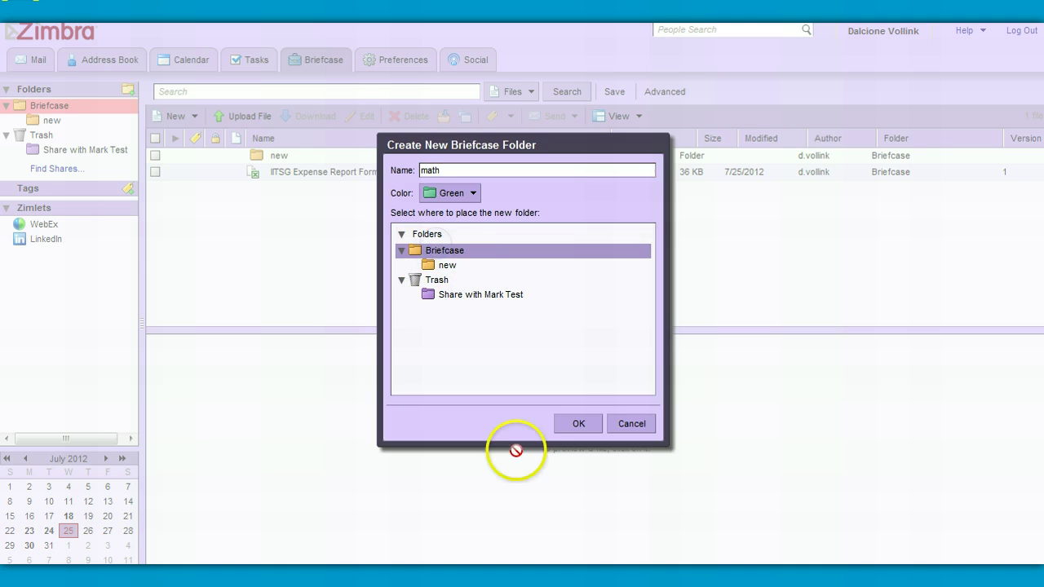
{"action": "left_click", "coordinate": [579, 424]}
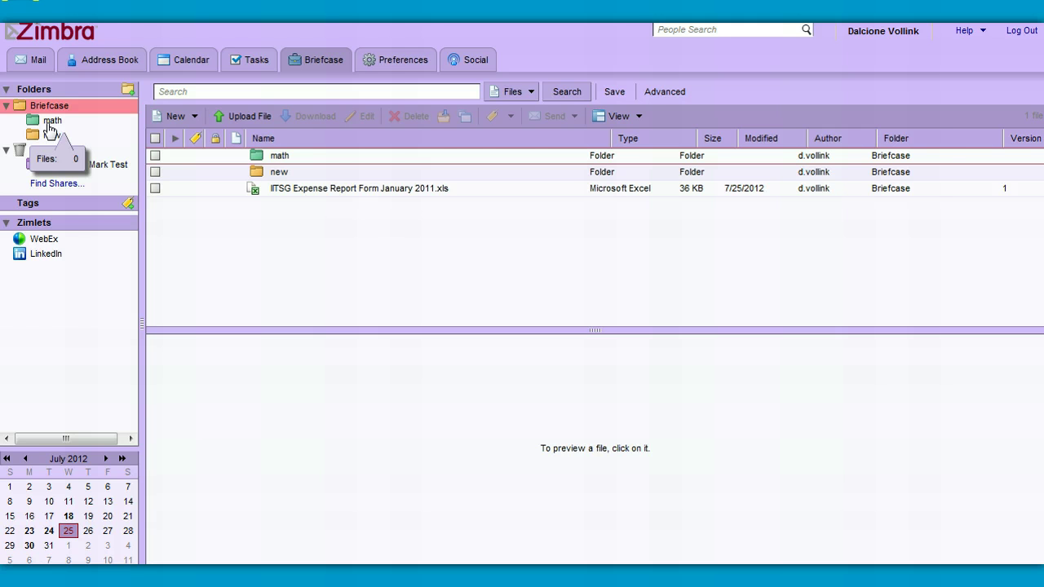
- Review the mail folder list, then open the calendar and examine the shared calendars in its list
{"action": "left_click", "coordinate": [33, 59]}
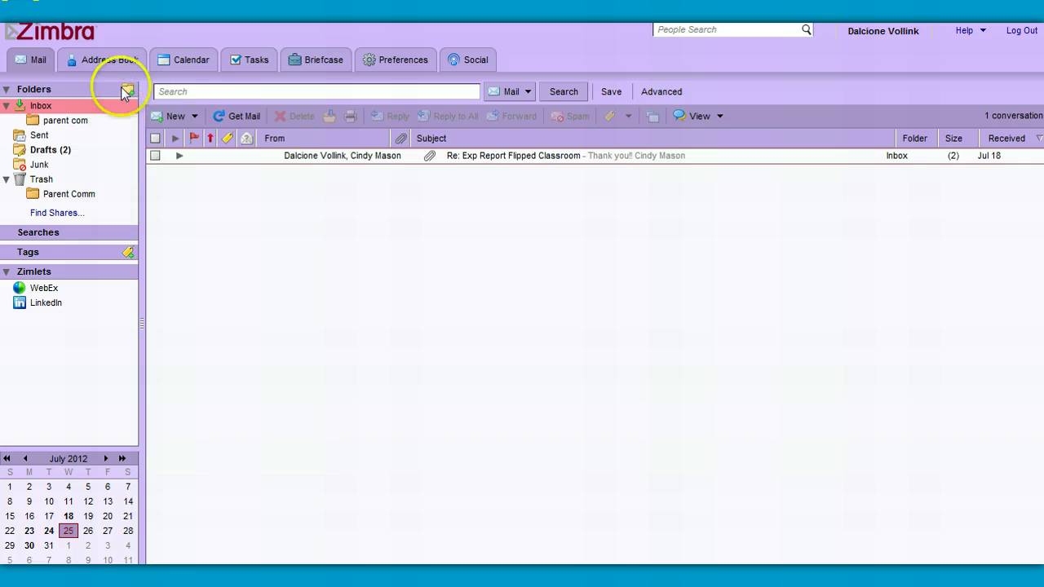
{"action": "left_click", "coordinate": [191, 60]}
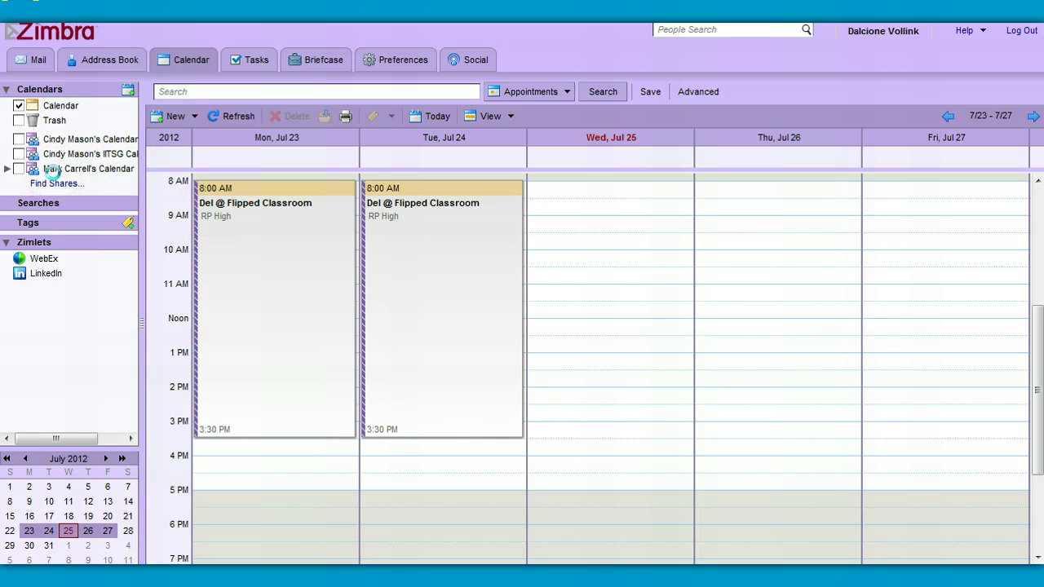
{"action": "mouse_move", "coordinate": [55, 180]}
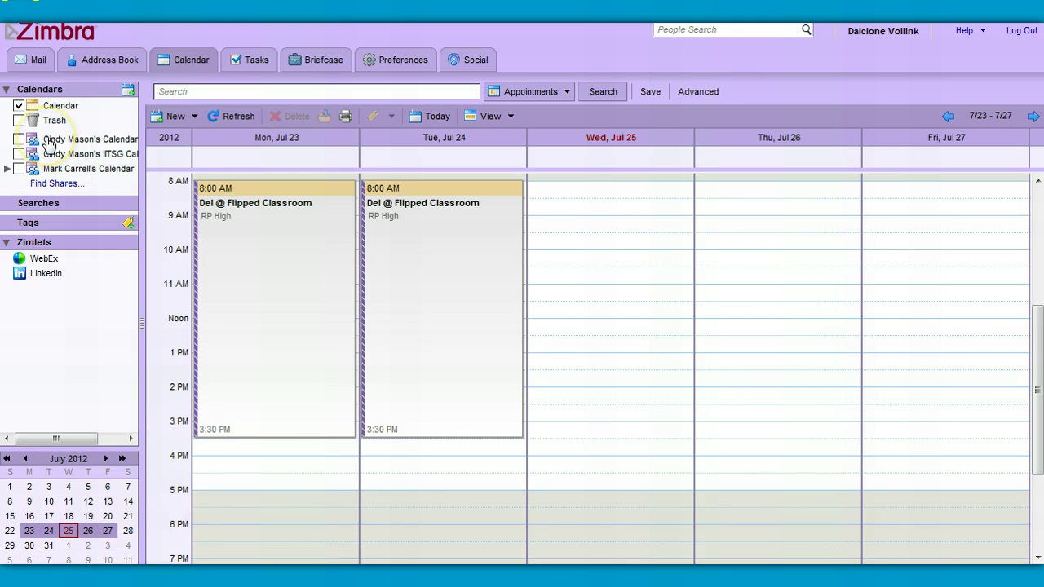
{"action": "mouse_move", "coordinate": [47, 142]}
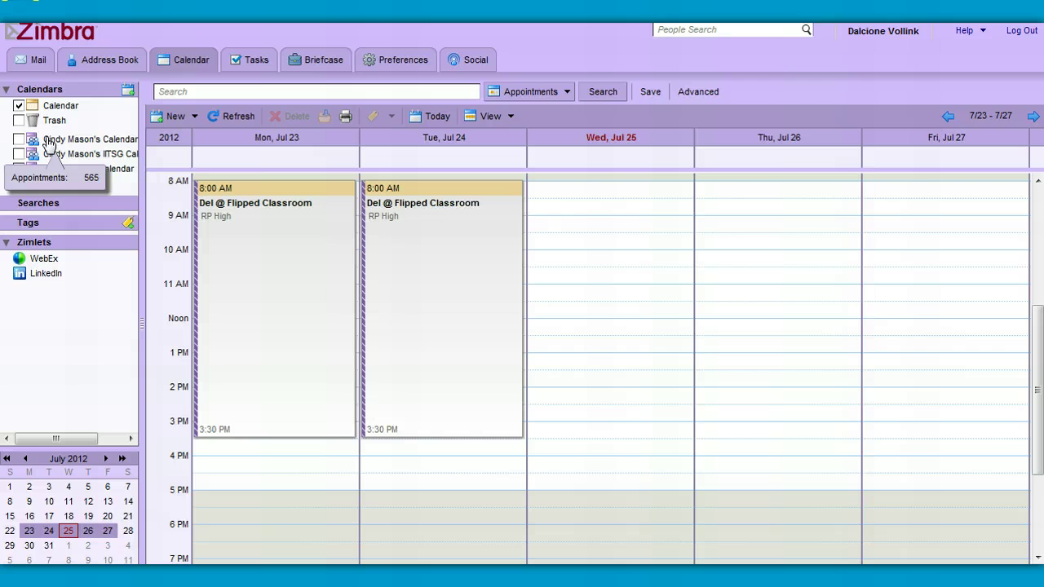